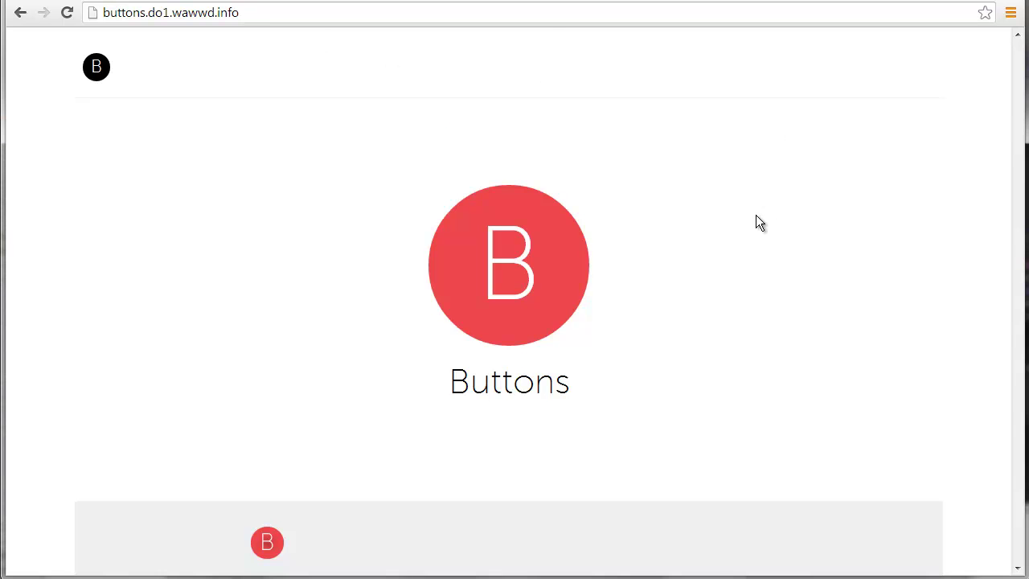
Start a new button set titled 'My first button set'
scroll(759, 222, down, 2)
scroll(759, 216, down, 9)
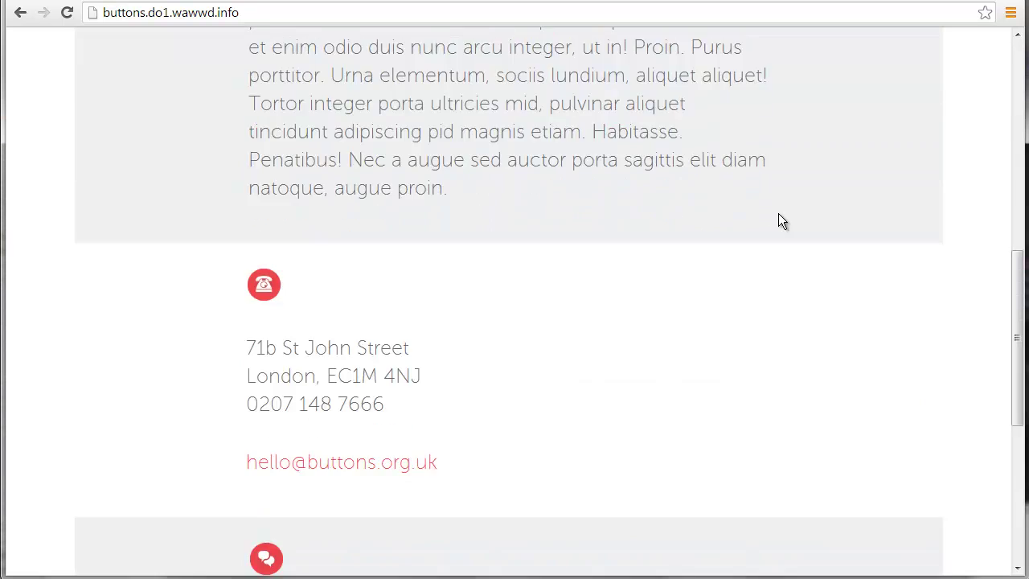
scroll(778, 213, down, 2)
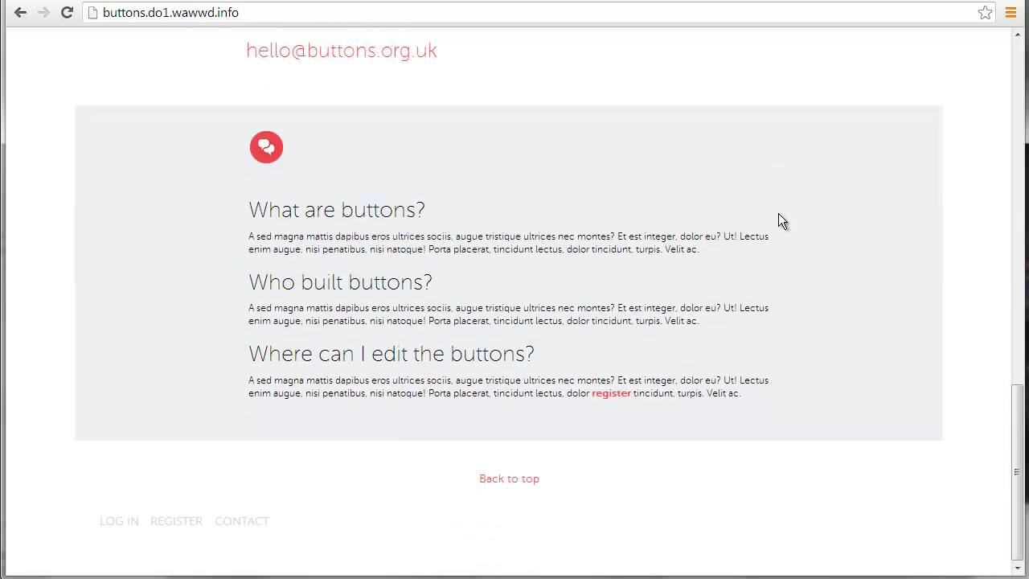
scroll(778, 213, up, 12)
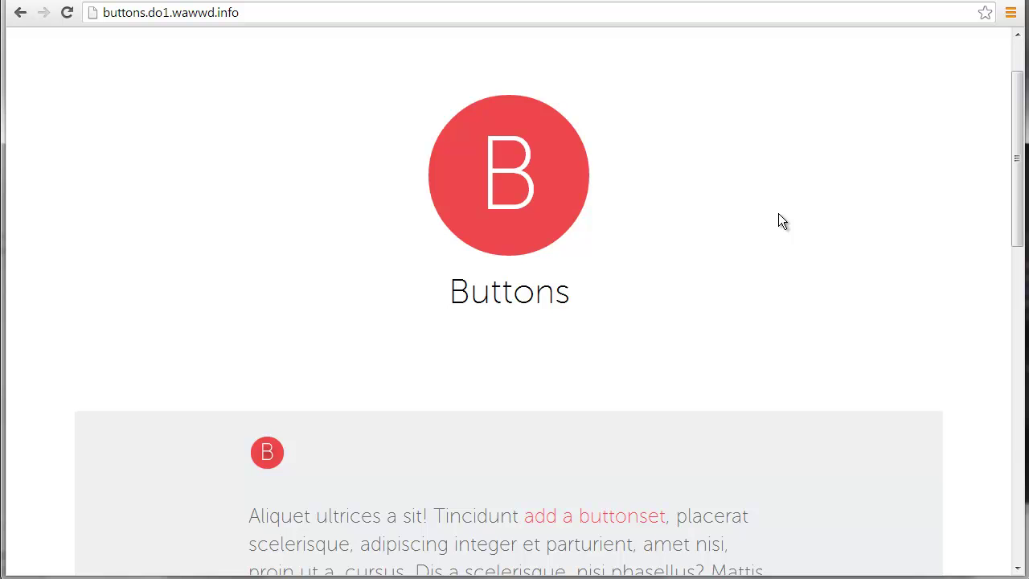
click(597, 520)
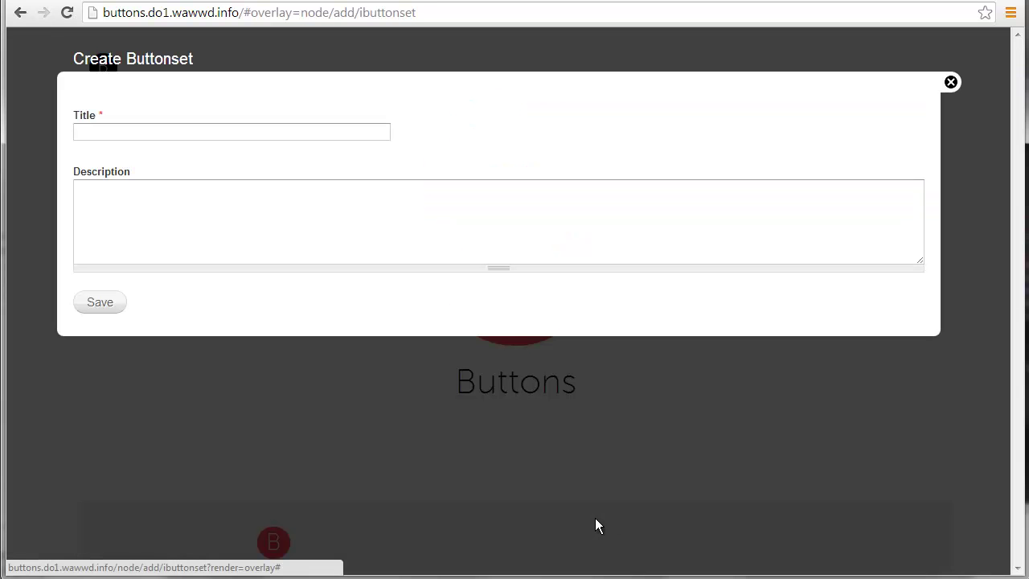
click(248, 133)
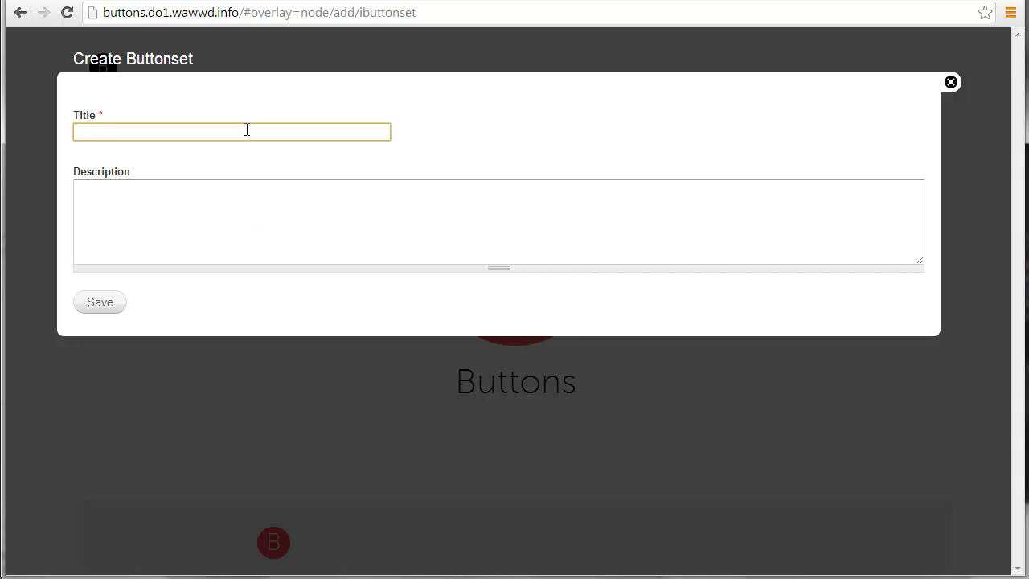
text(My first button set)
Write the description 'This is a button set', paste in SCSS code, and trim its trailing lines
click(224, 208)
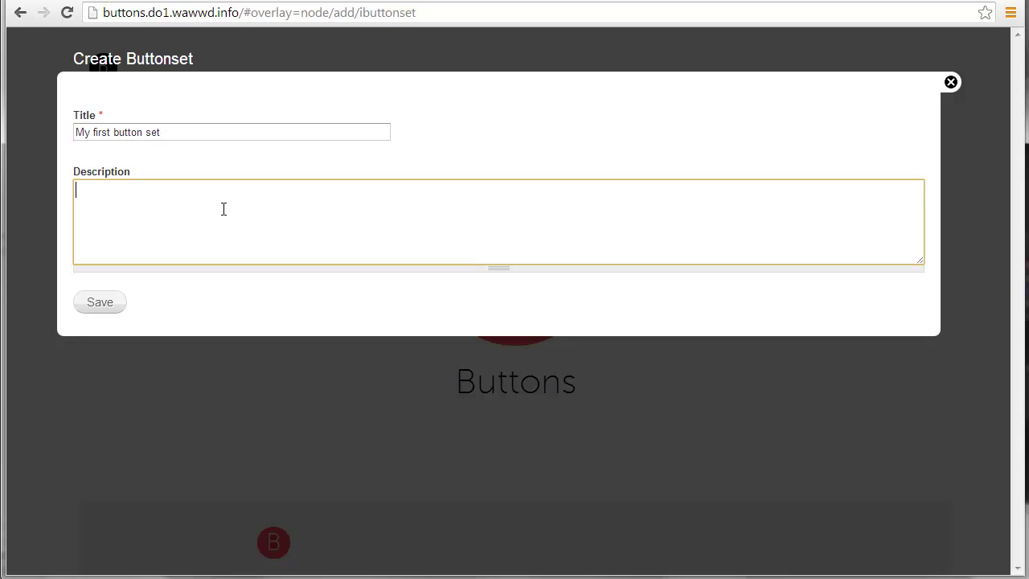
text(This is a button set)
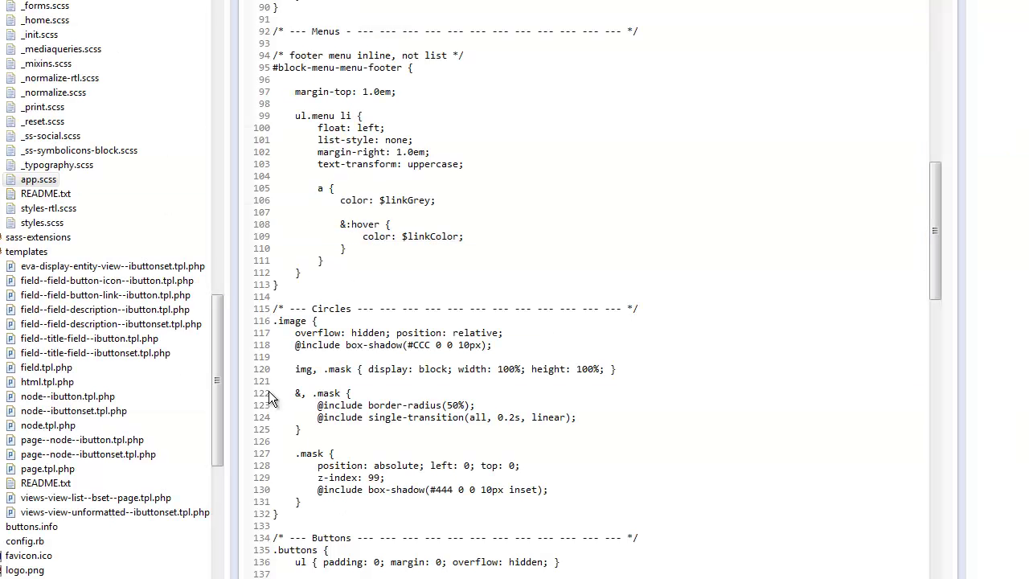
drag(268, 392, 421, 467)
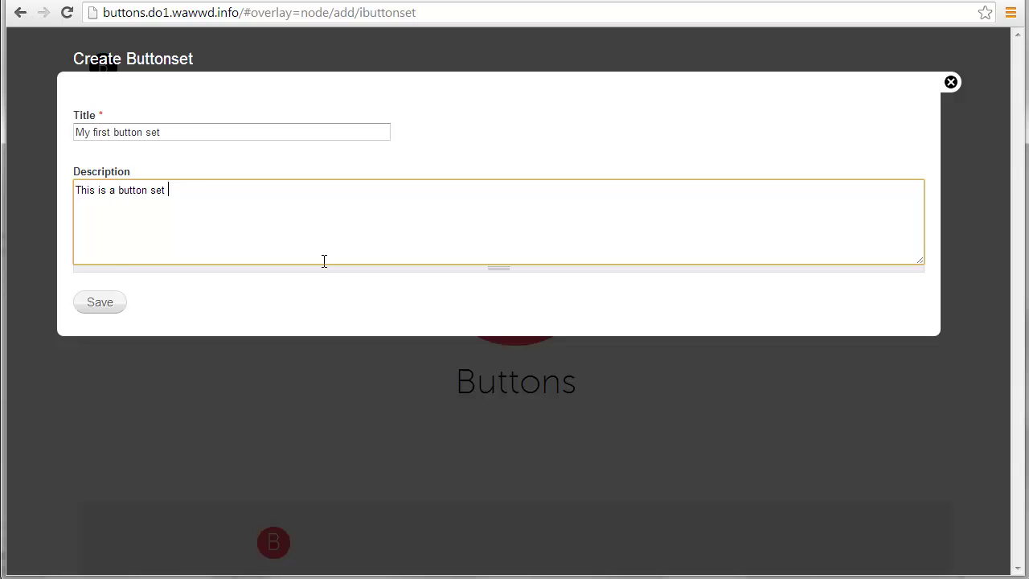
key(ctrl+v)
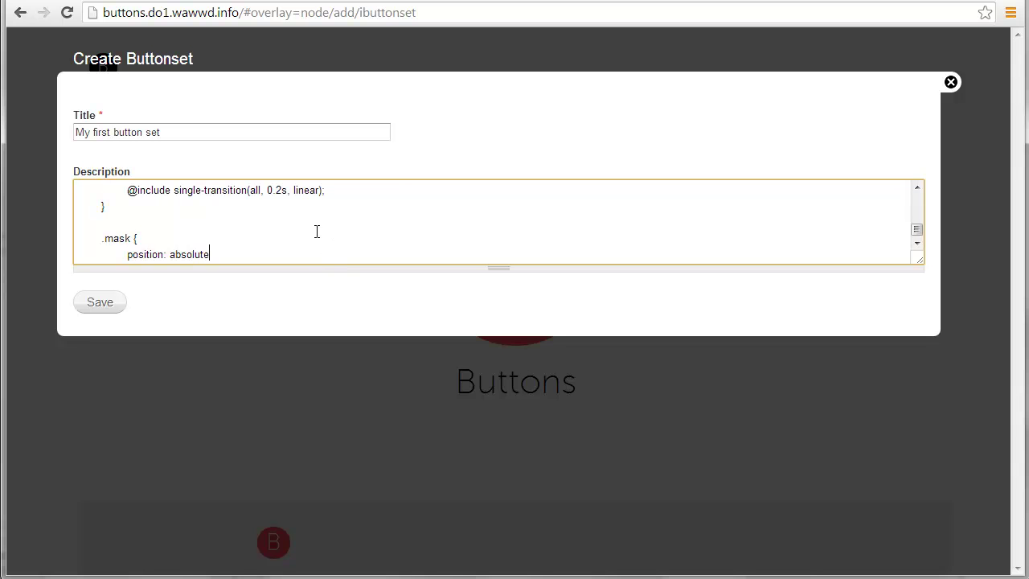
scroll(317, 251, up, 2)
click(359, 237)
key(ctrl+shift+End)
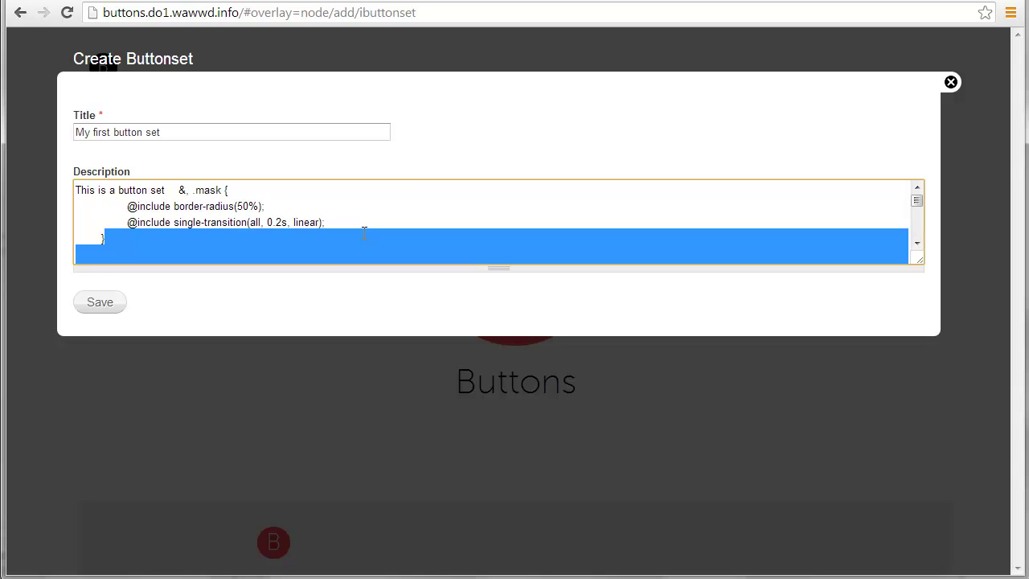
key(Delete)
Save the button set, then open and dismiss the Create Button form without adding anything
click(100, 303)
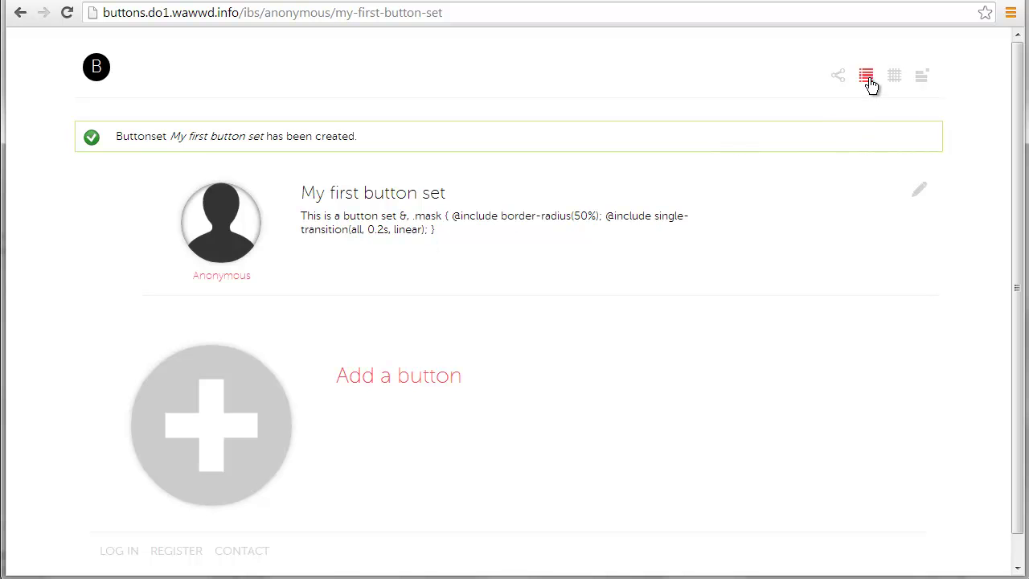
click(264, 378)
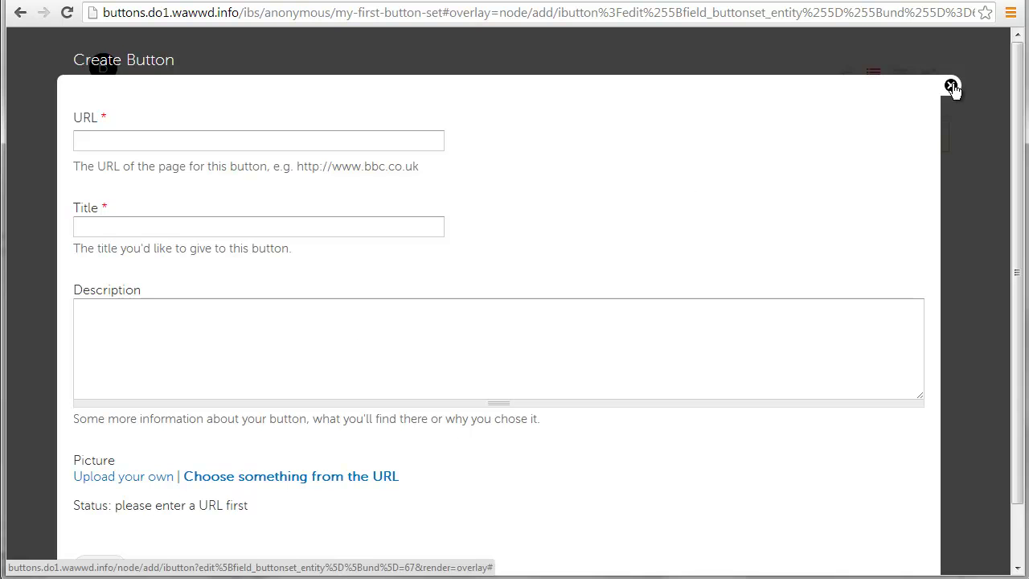
click(950, 86)
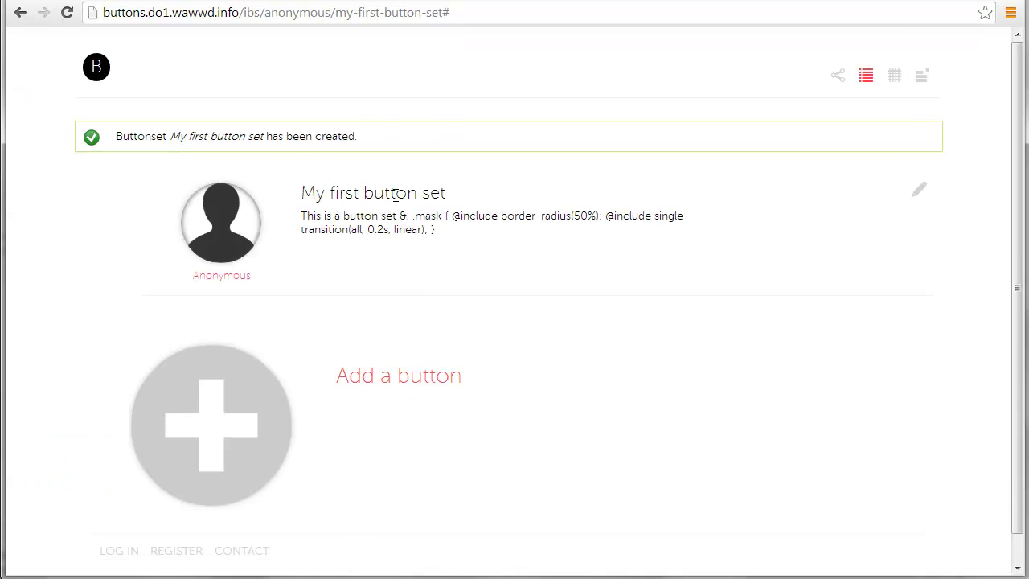
Swap the description's code for repeated 'Here is some more sensible text.' sentences and save
click(920, 190)
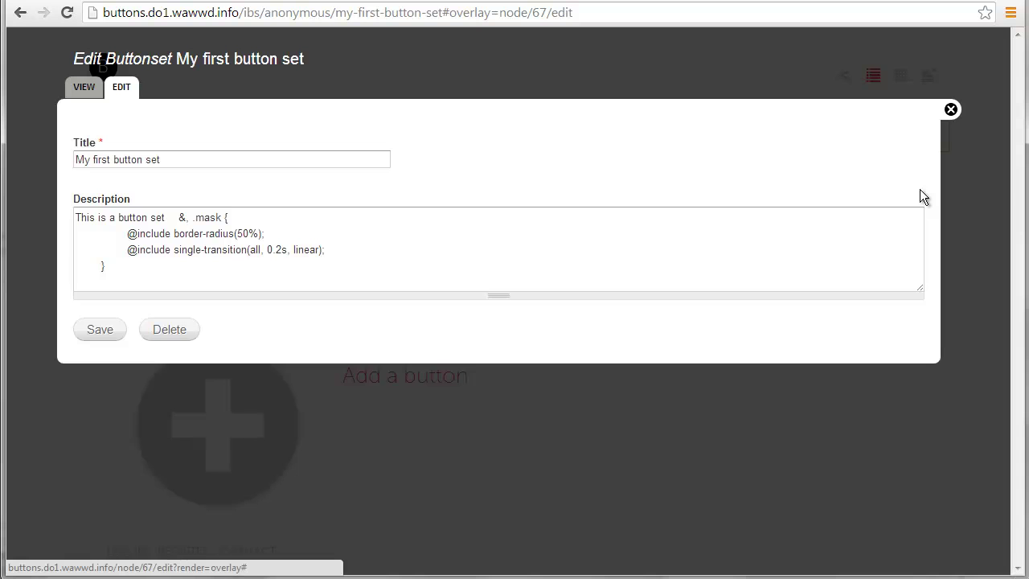
drag(265, 283, 180, 217)
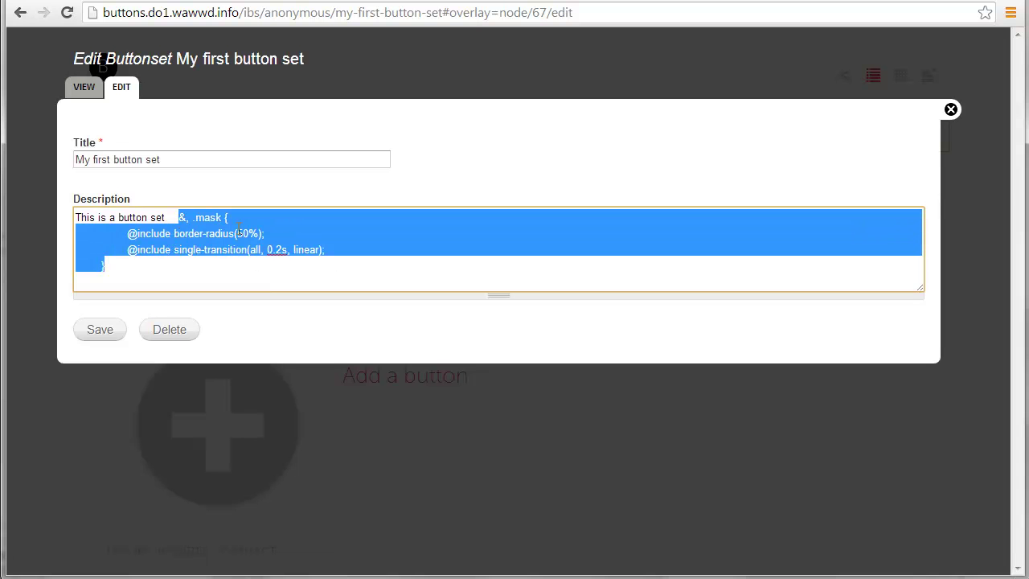
key(BackSpace)
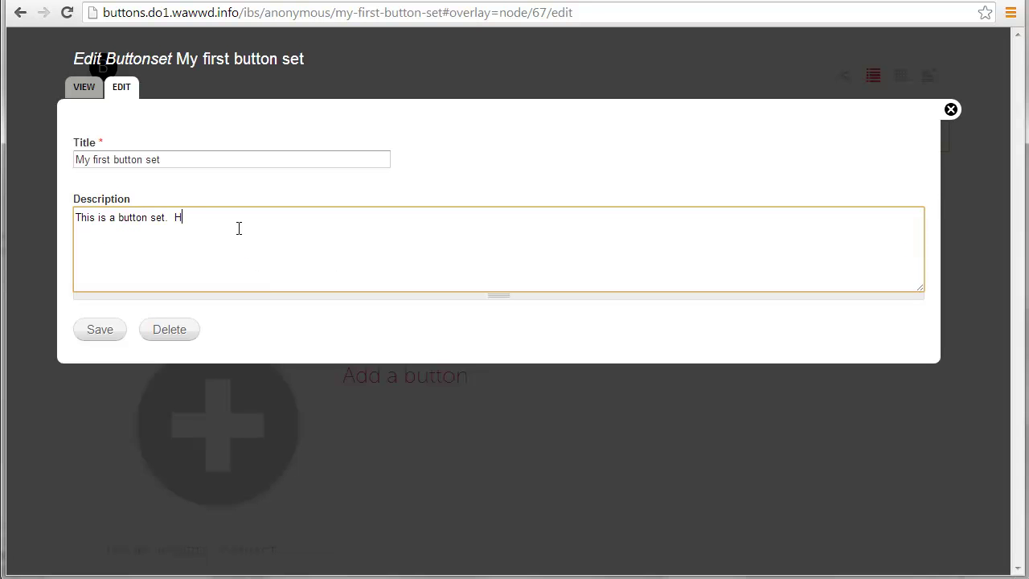
text(Here is some more sensible tex)
key(ctrl+shift+Left)
key(ctrl+shift+Left)
key(ctrl+shift+Left)
key(ctrl+shift+Left)
key(ctrl+shift+Left)
key(ctrl+shift+Left)
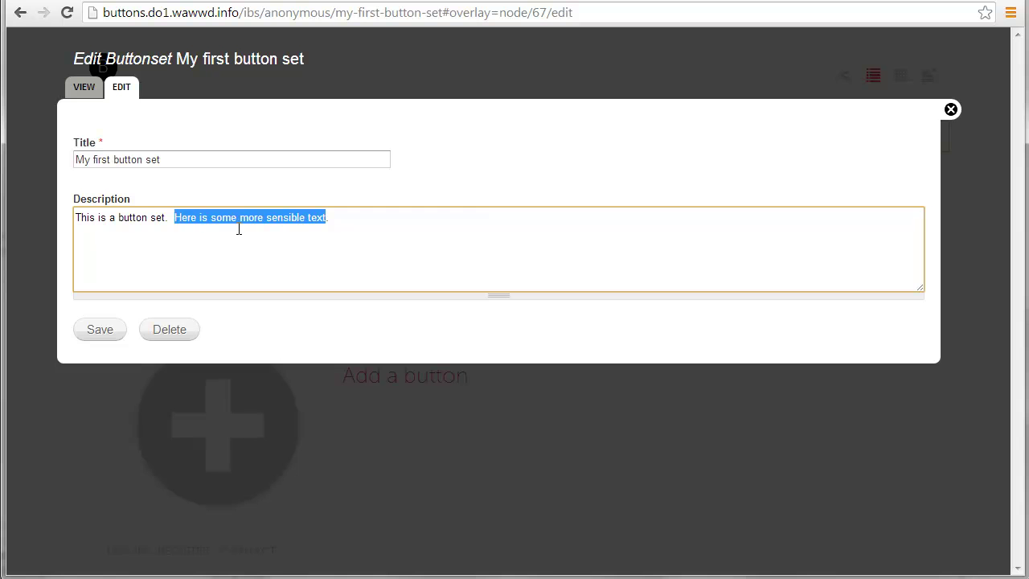
key(ctrl+c)
key(Right)
key(ctrl+v)
key(ctrl+v)
key(ctrl+v)
key(ctrl+v)
key(ctrl+v)
key(ctrl+v)
key(ctrl+v)
key(ctrl+v)
key(ctrl+v)
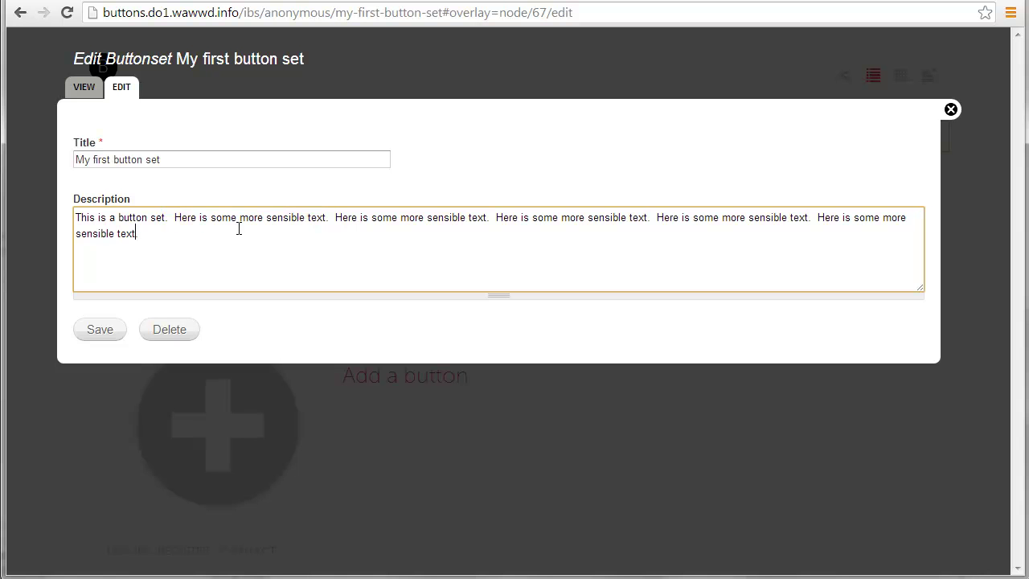
click(93, 333)
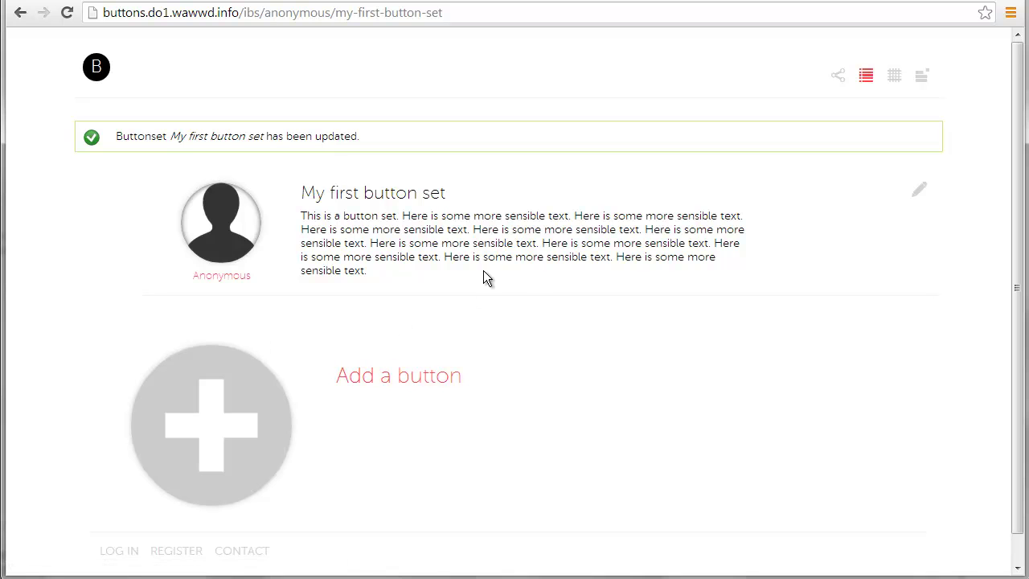
click(254, 408)
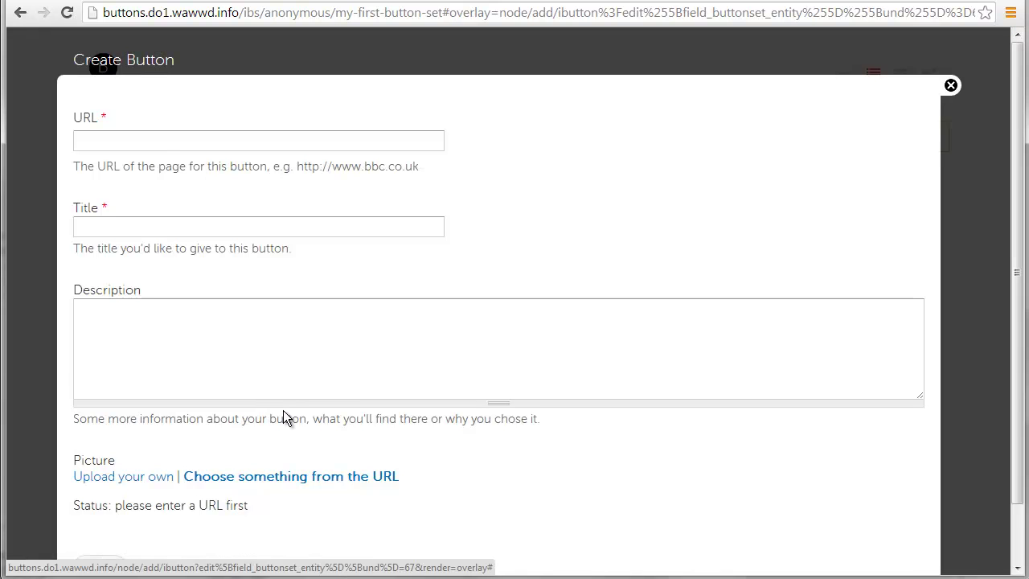
click(258, 142)
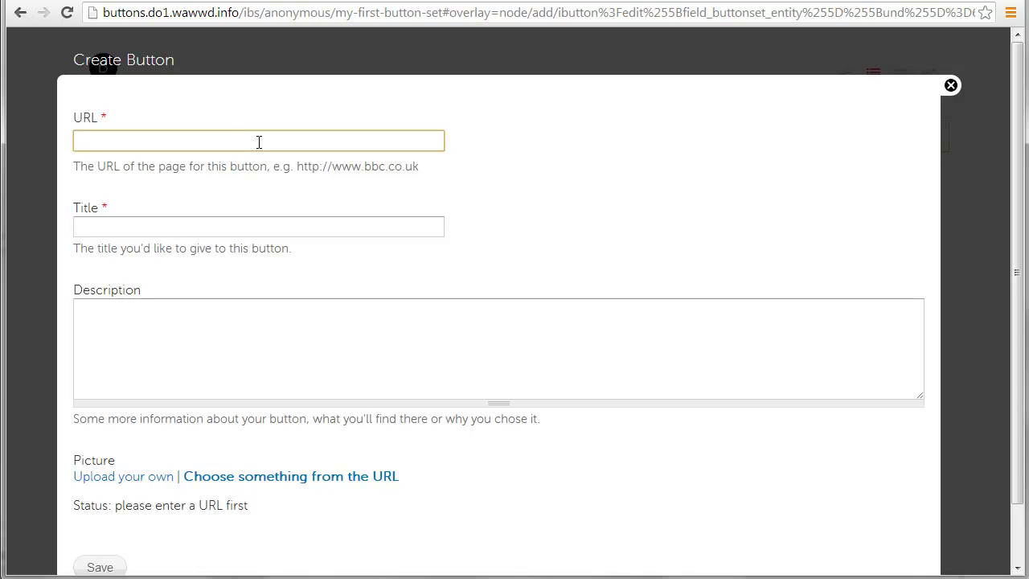
text(http://www.b)
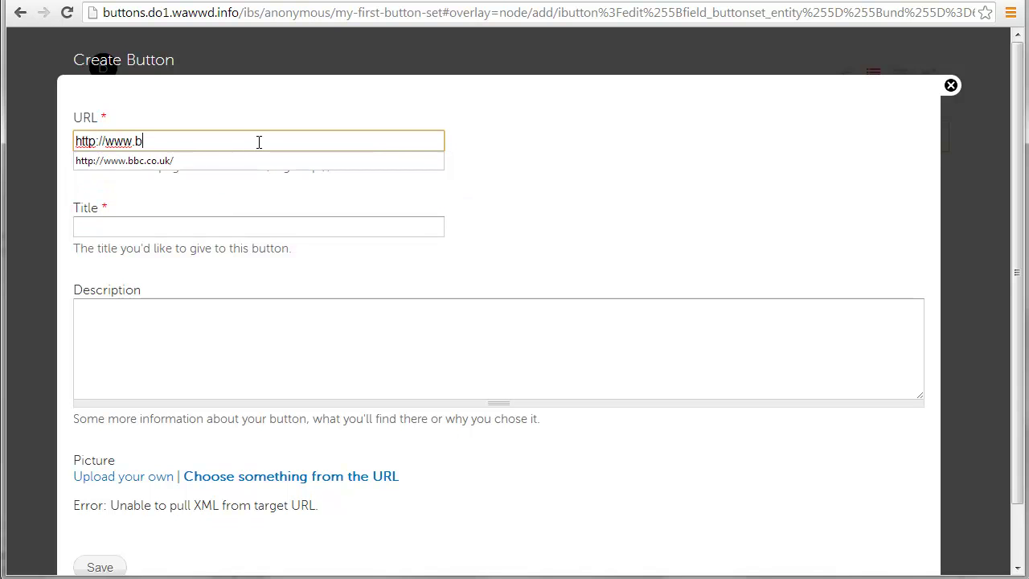
text(bc.co.)
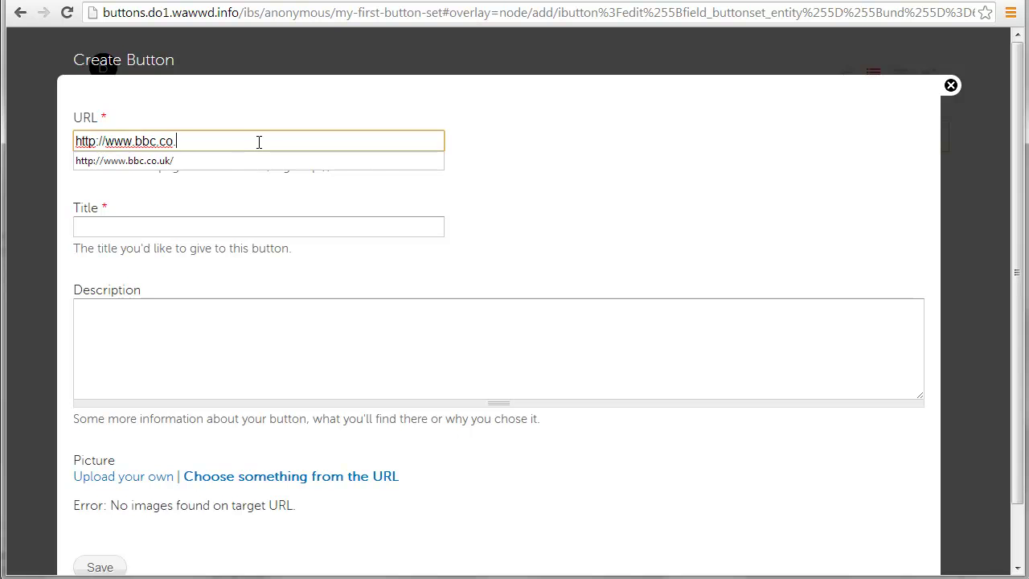
text(uk)
key(Tab)
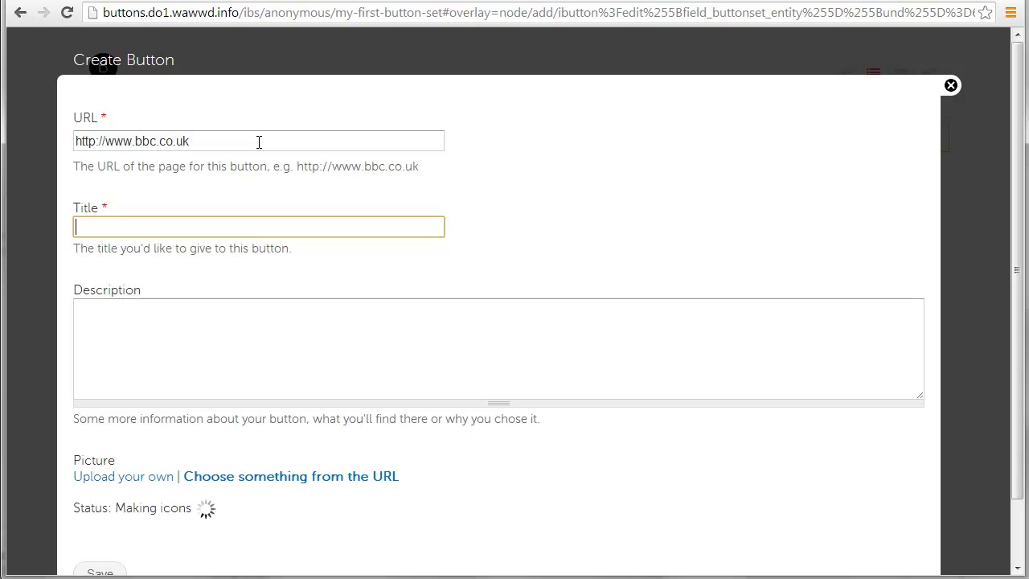
text(My f)
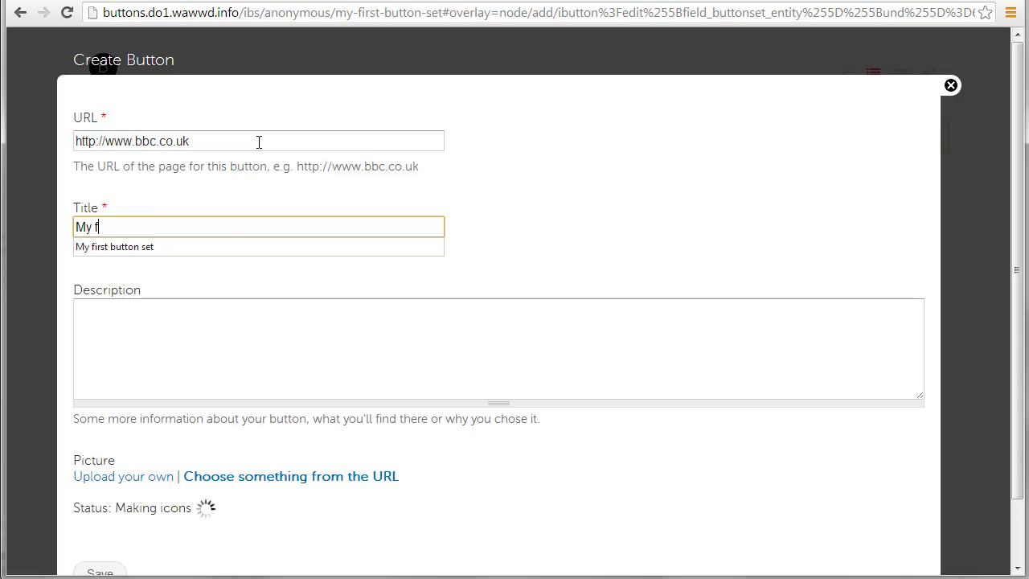
text(avourite broadcaster)
Fill the button's description with repeated 'Here is some more text.' sentences
click(240, 292)
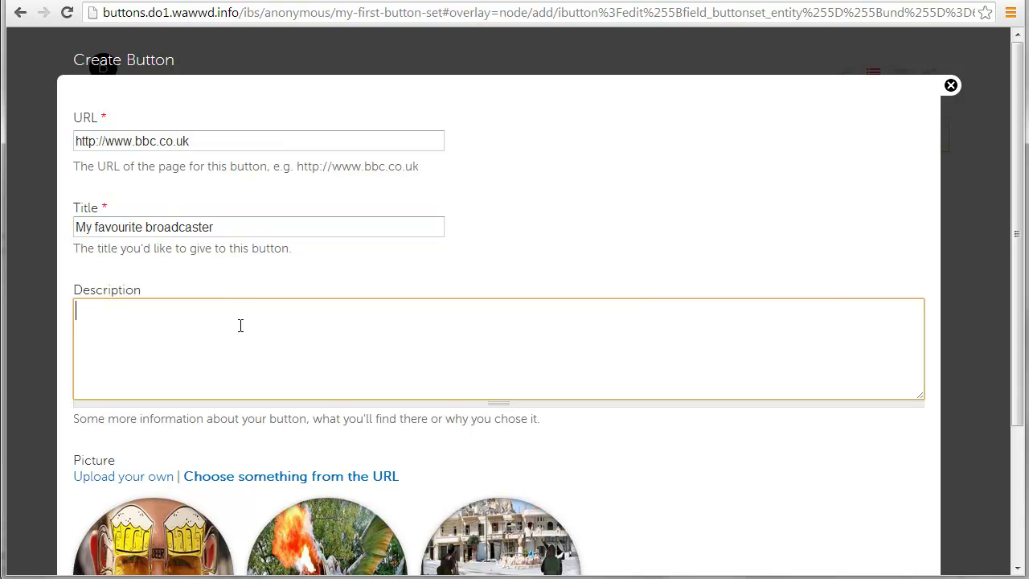
text(Here is some more text.)
key(ctrl+a)
key(ctrl+c)
key(Right)
key(ctrl+v)
key(ctrl+v)
key(ctrl+v)
key(ctrl+v)
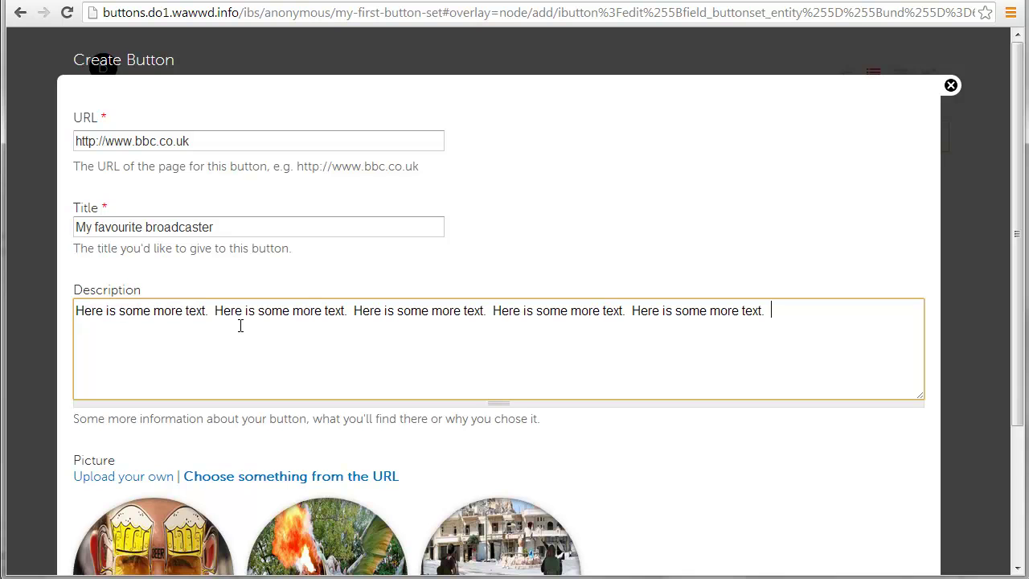
Pick the dragon picture from the linked page and save the button
scroll(735, 384, down, 2)
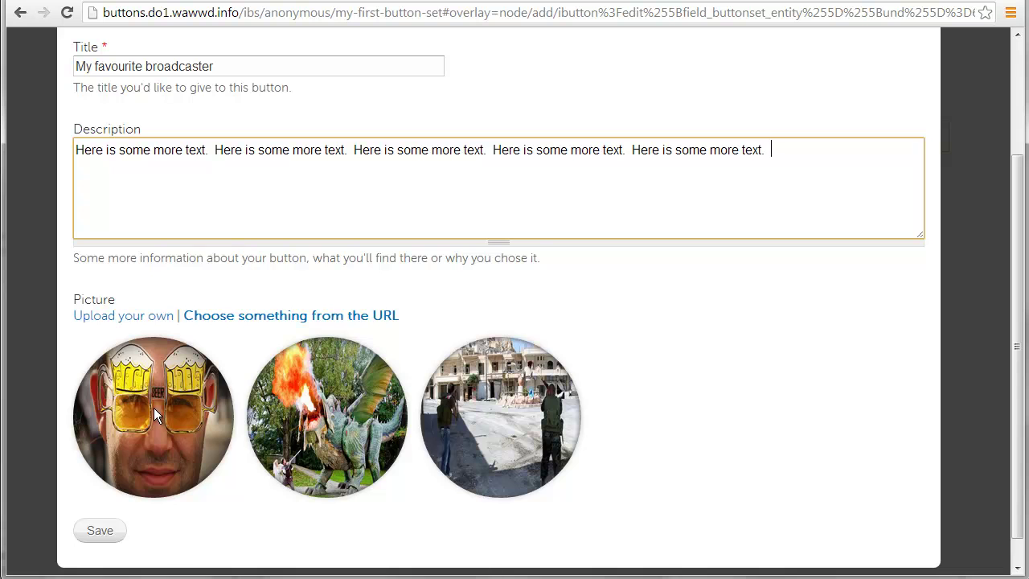
click(121, 317)
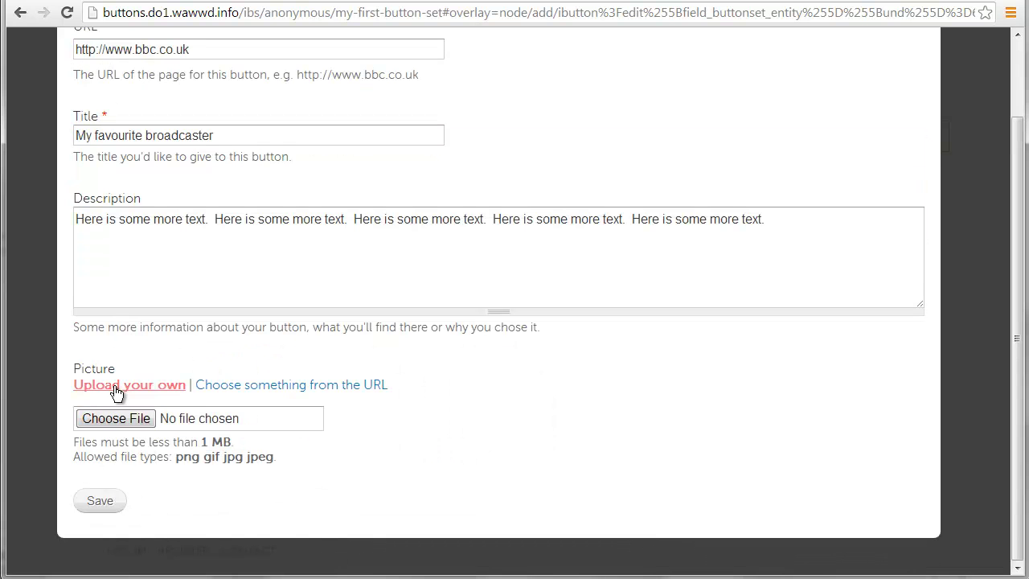
click(272, 386)
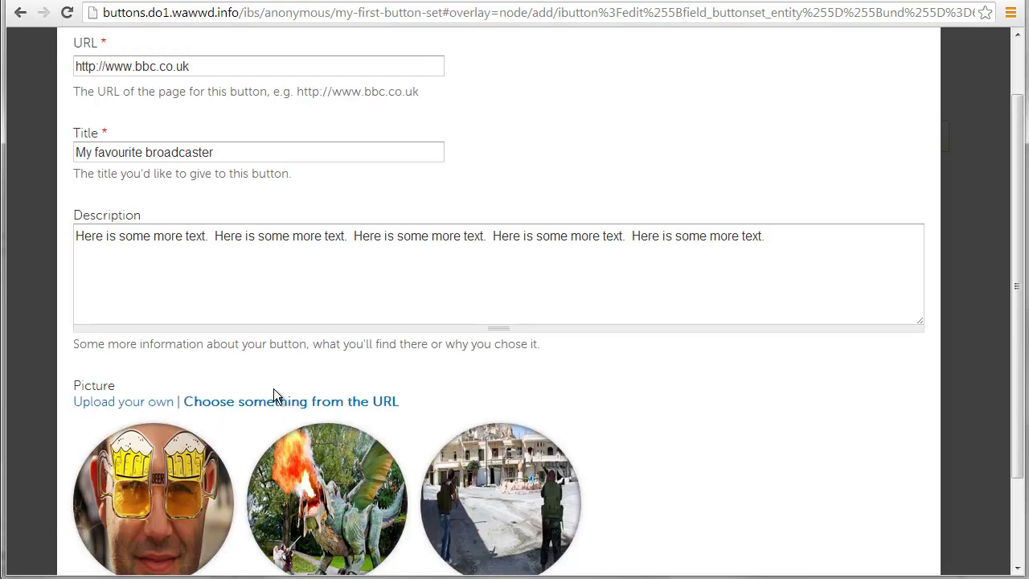
scroll(274, 395, down, 2)
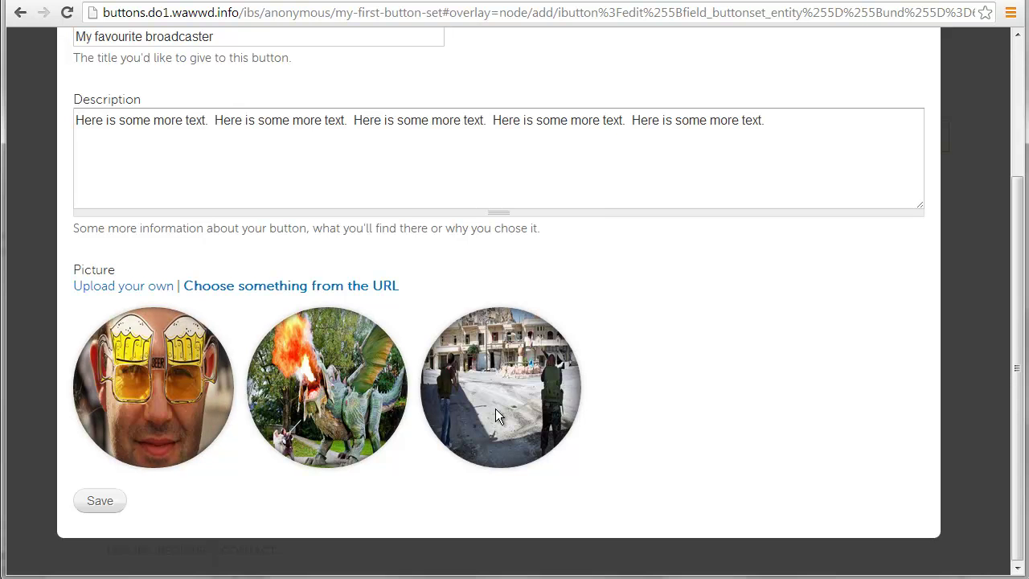
click(336, 382)
click(101, 502)
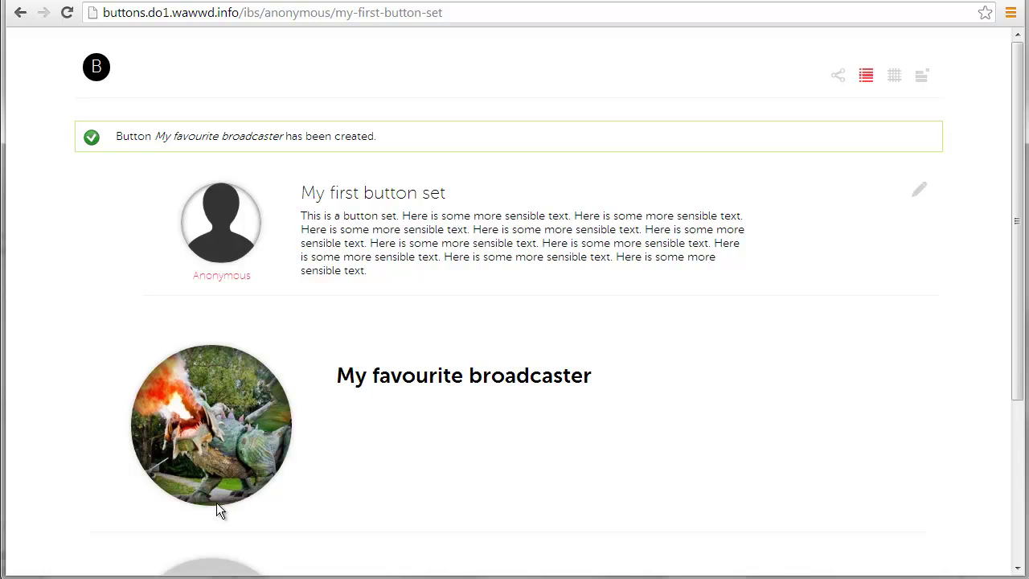
Follow the broadcaster button to the BBC homepage, return, and start a new button
mouse_move(508, 412)
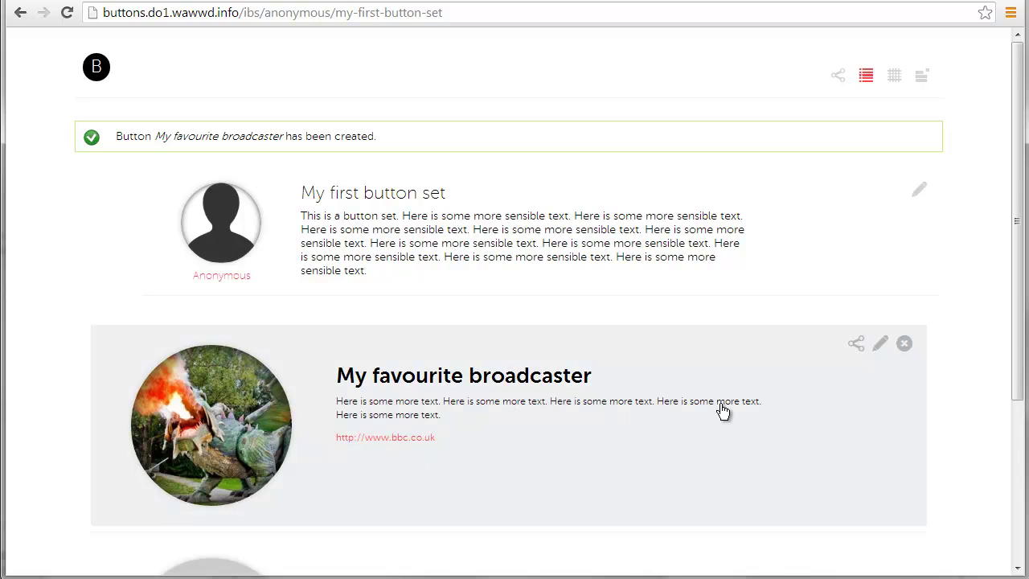
click(385, 437)
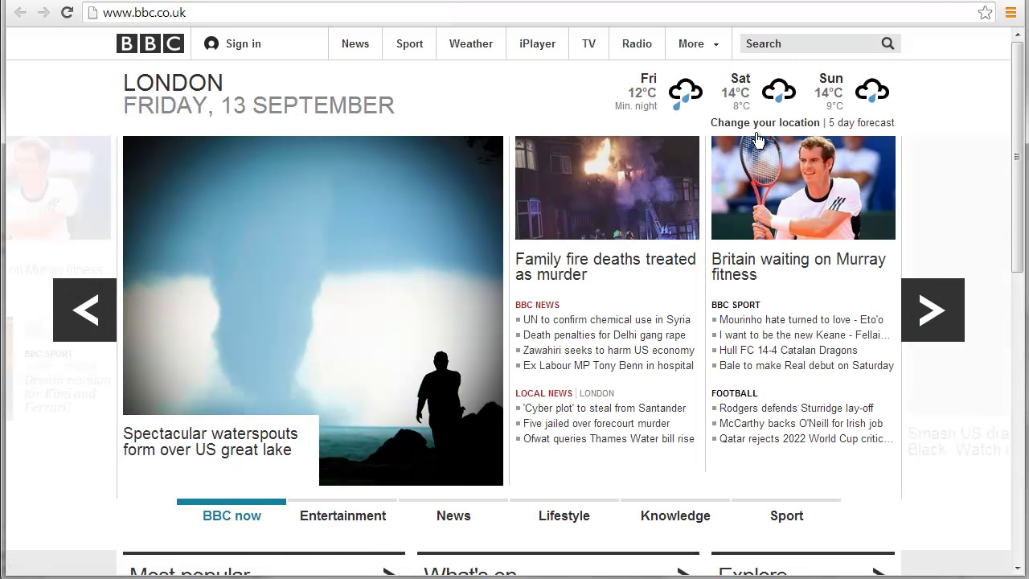
click(908, 0)
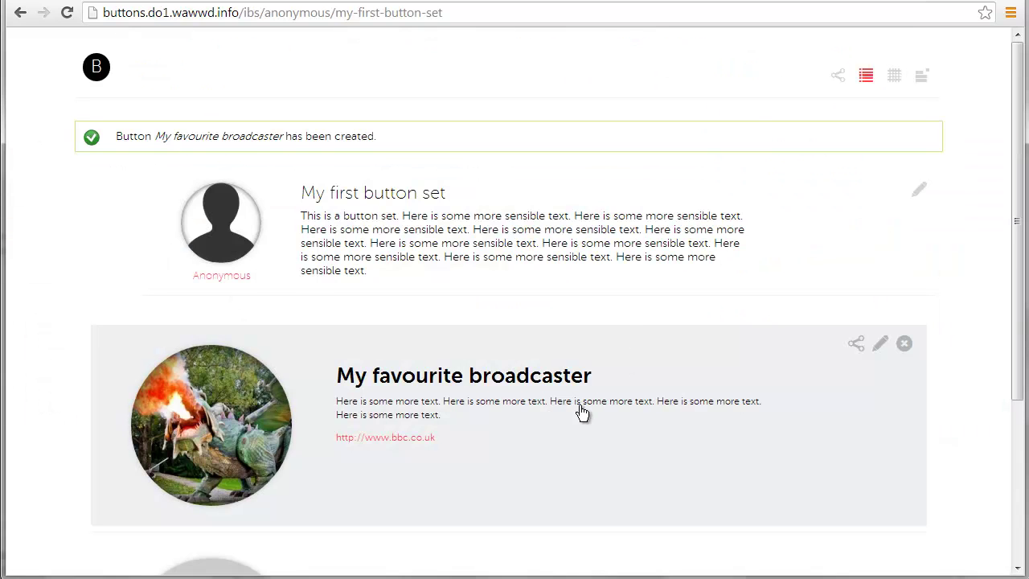
scroll(455, 407, down, 3)
click(247, 387)
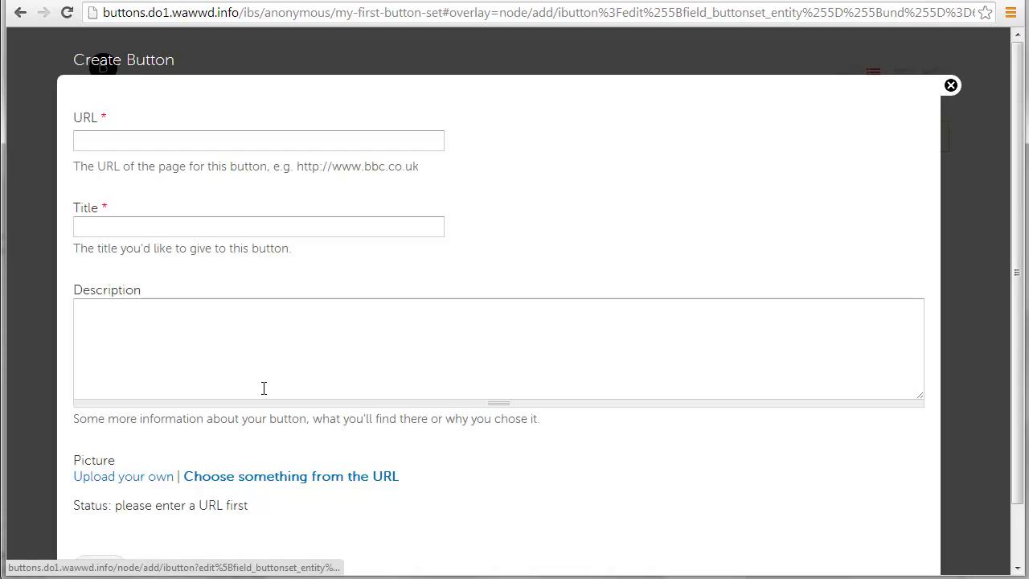
click(260, 138)
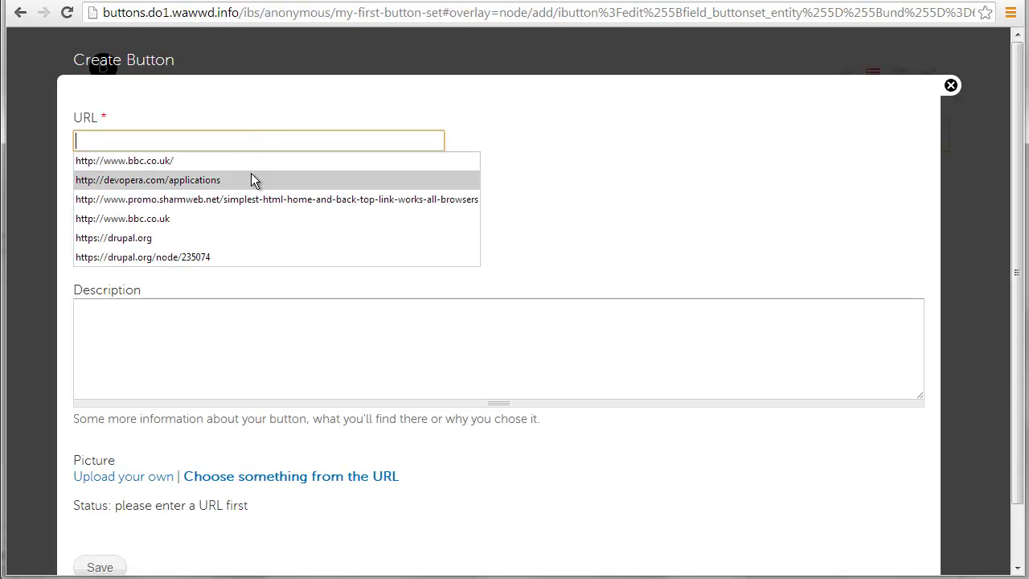
click(251, 180)
click(230, 227)
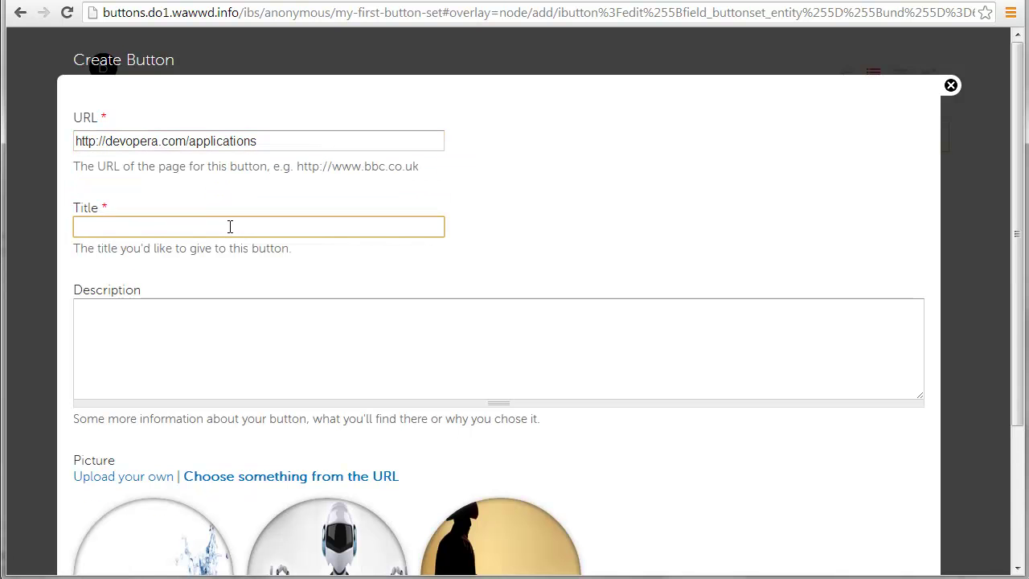
text(Django)
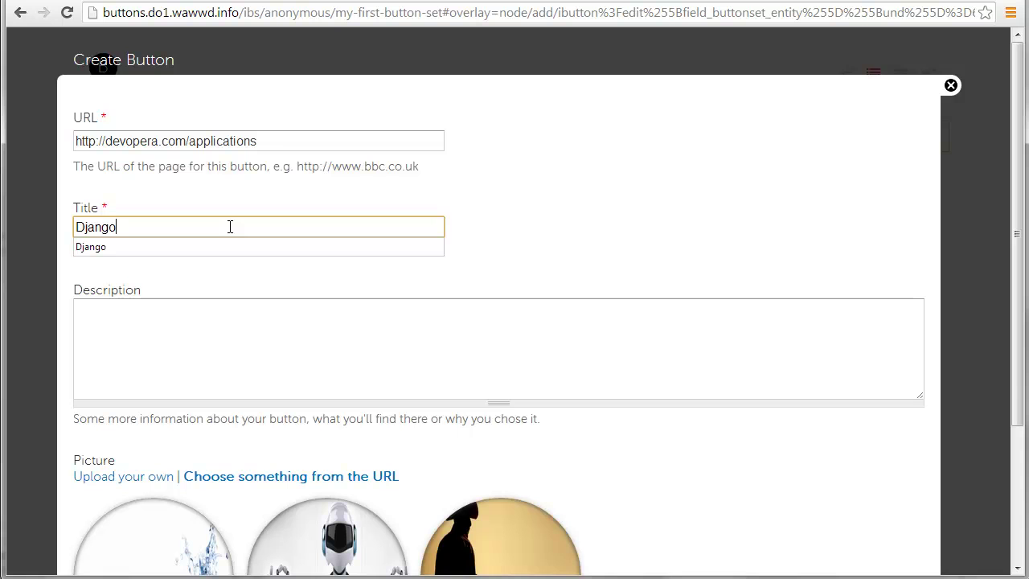
text( cowboy)
click(448, 305)
text(Here)
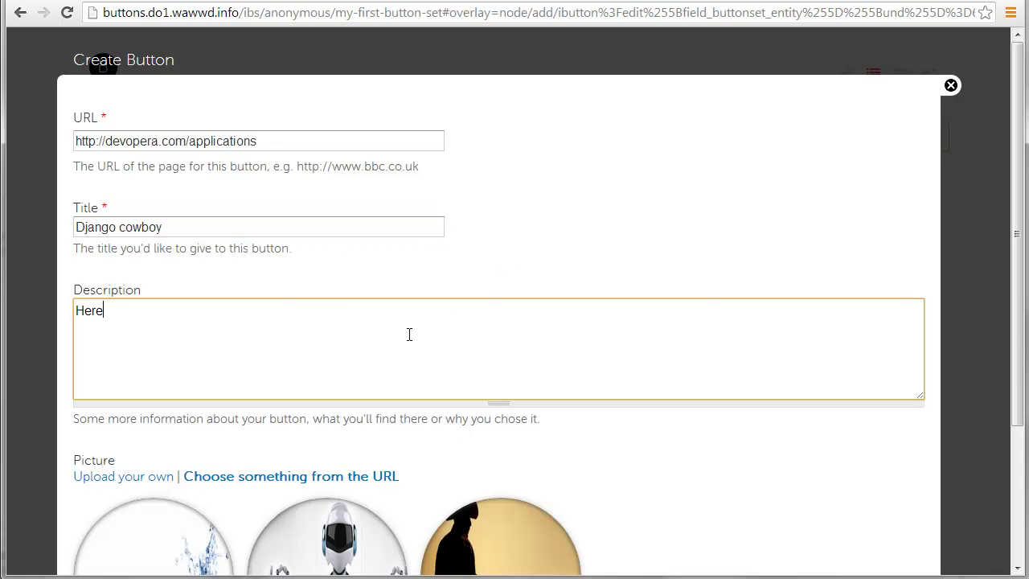
text( is some text.)
scroll(409, 334, down, 2)
click(491, 387)
Save the Django cowboy button to the set
click(100, 531)
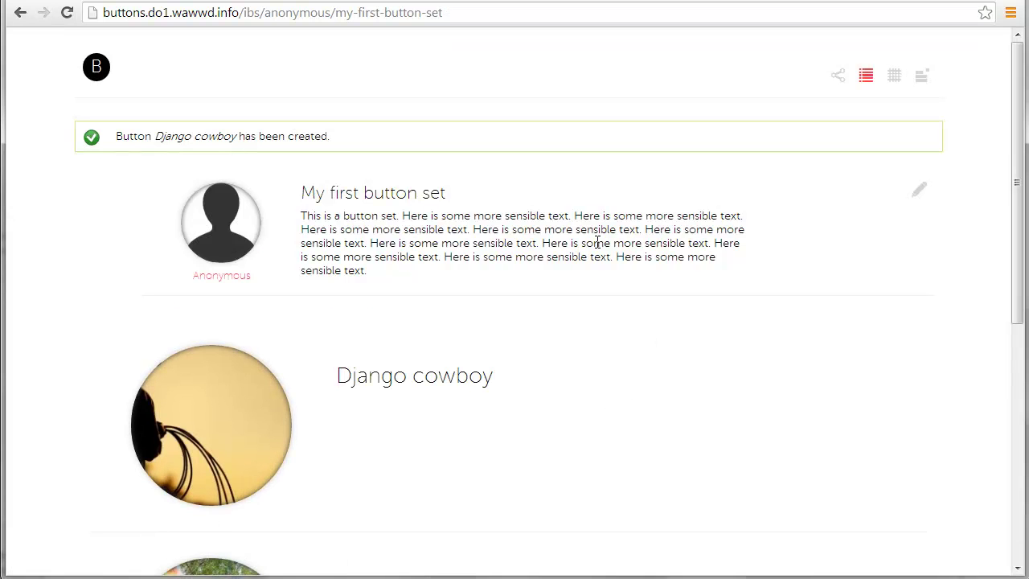
scroll(631, 278, down, 2)
scroll(626, 317, up, 2)
scroll(625, 317, down, 3)
scroll(565, 311, up, 2)
scroll(563, 313, down, 3)
click(234, 504)
click(274, 141)
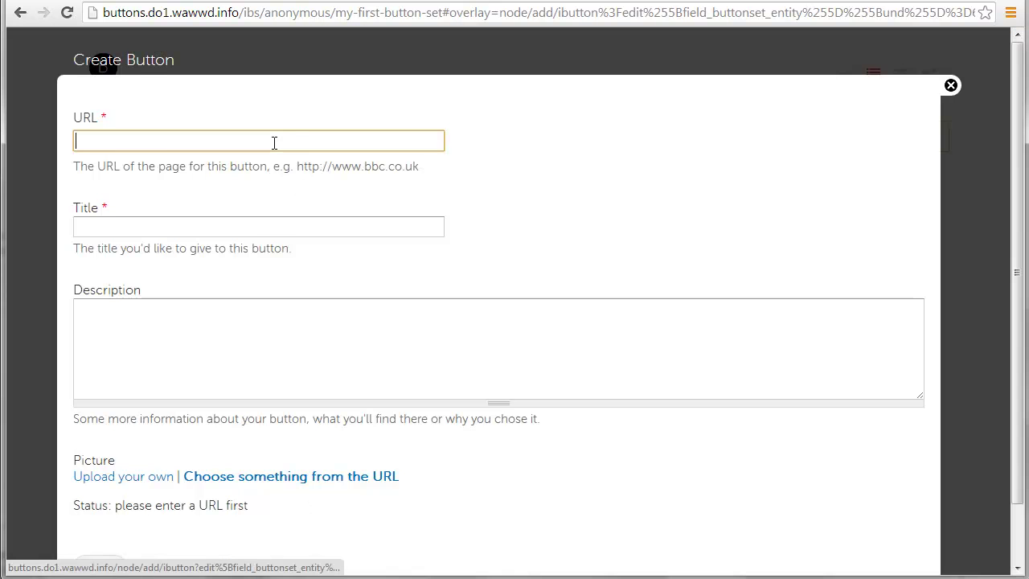
key(Return)
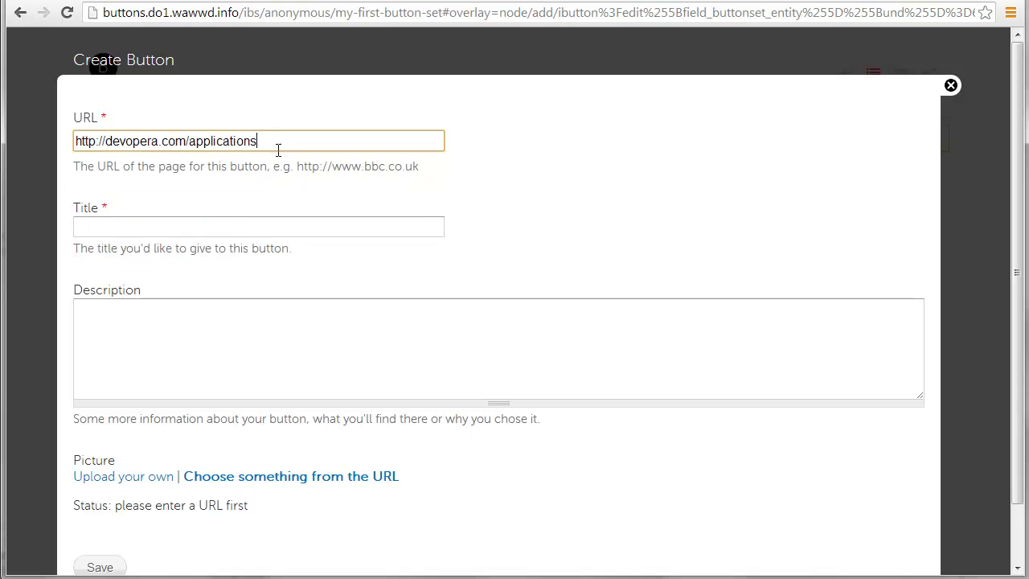
click(265, 231)
key(Down)
key(Up)
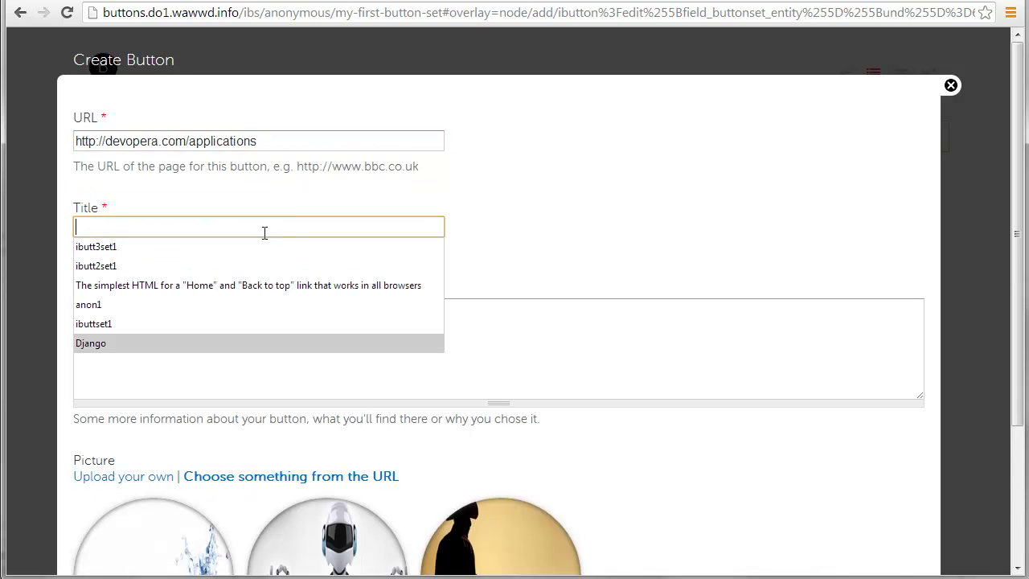
text(Drupal)
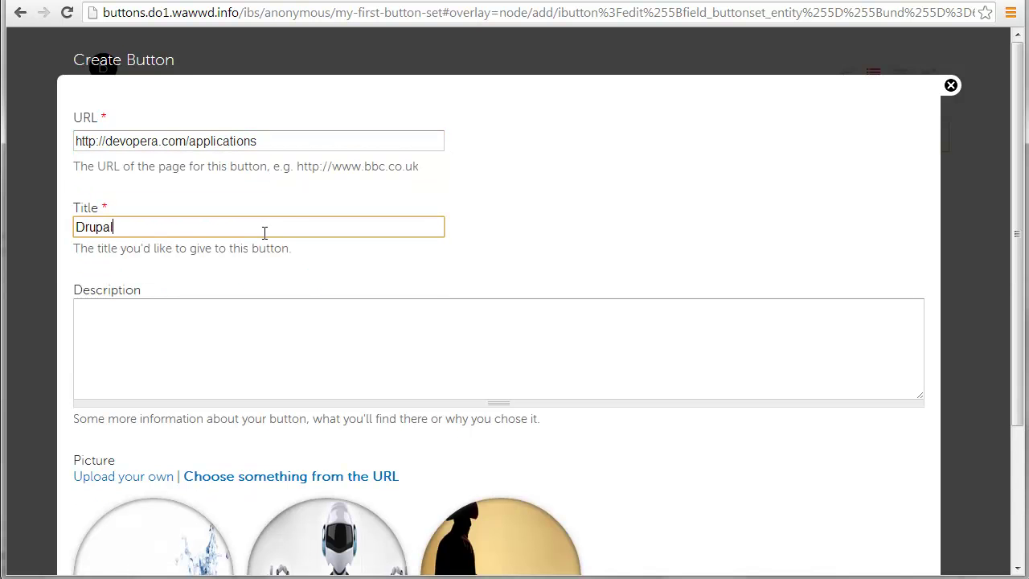
text( splash)
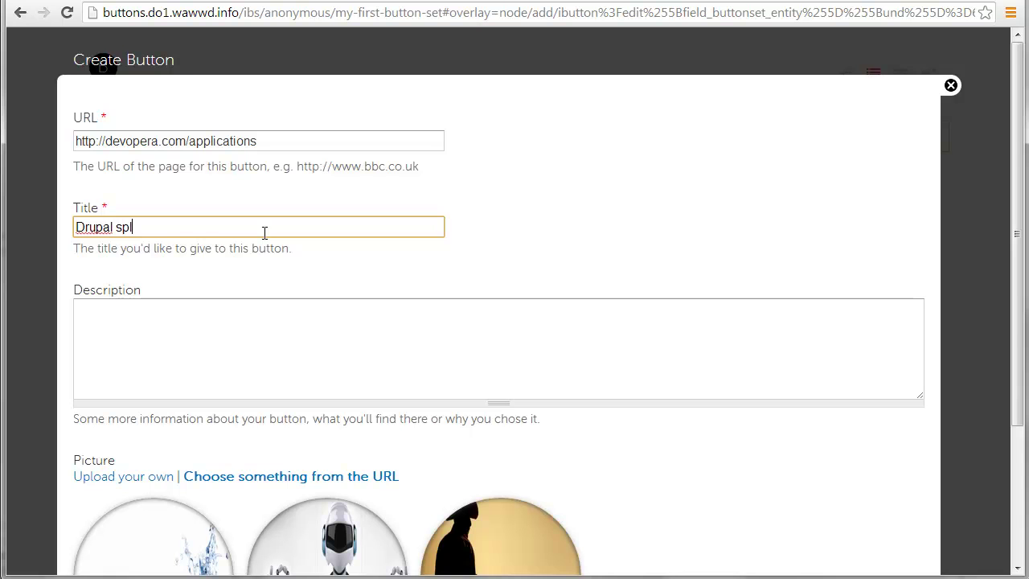
key(Tab)
scroll(324, 394, down, 2)
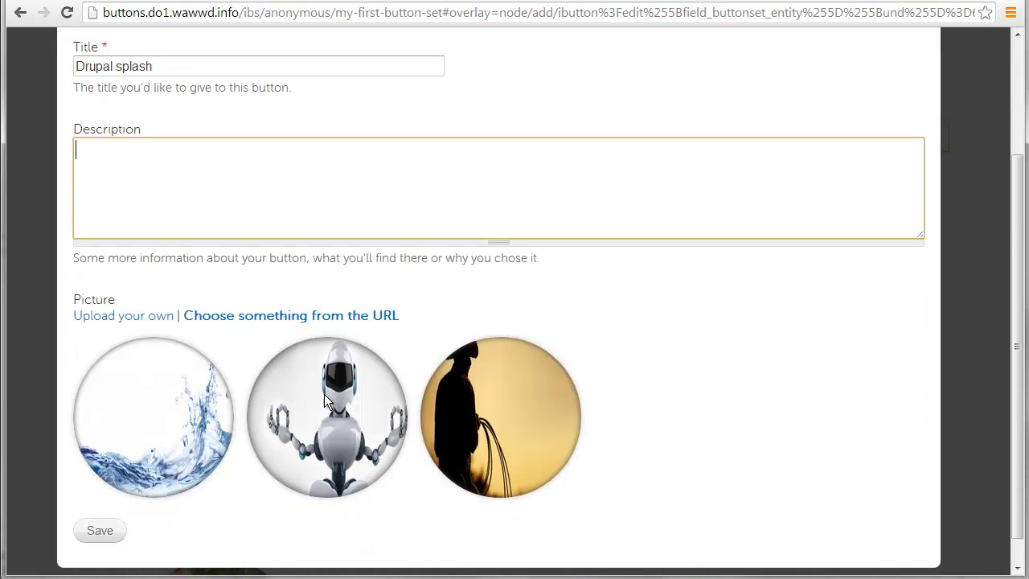
click(178, 422)
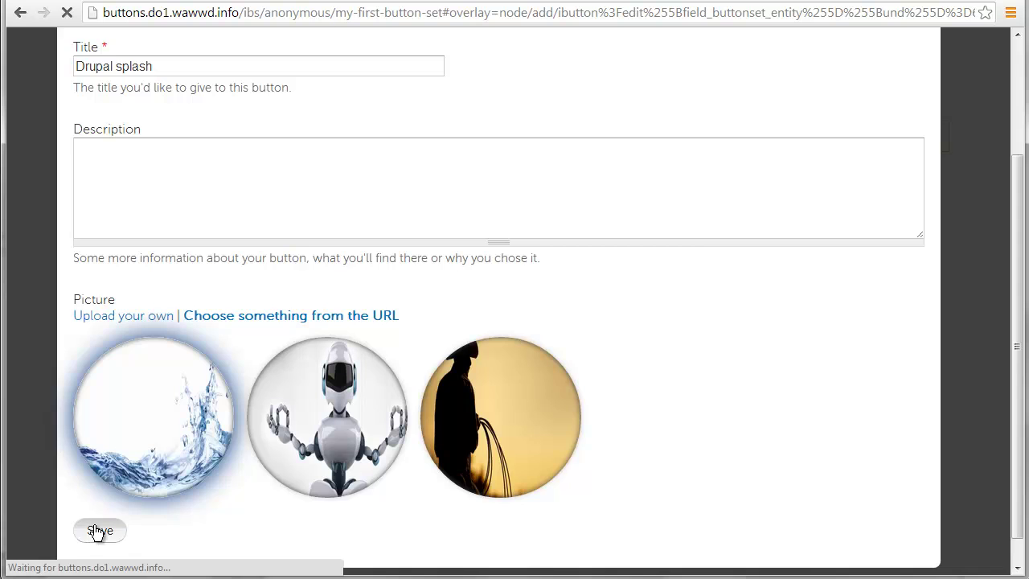
Scroll through the set to confirm Drupal splash appears as the third button
scroll(606, 317, down, 6)
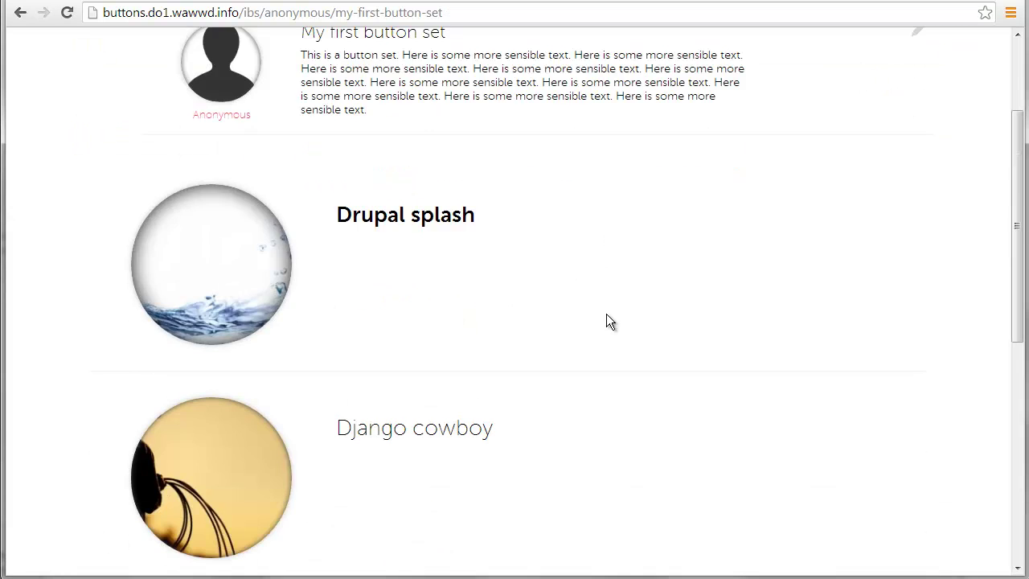
scroll(606, 314, up, 2)
scroll(606, 313, down, 4)
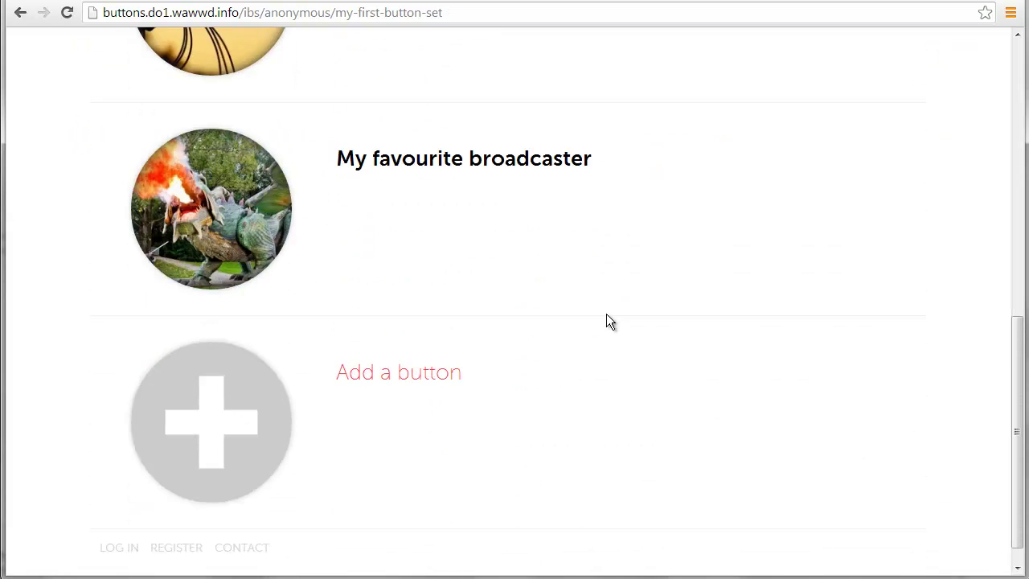
scroll(418, 408, up, 10)
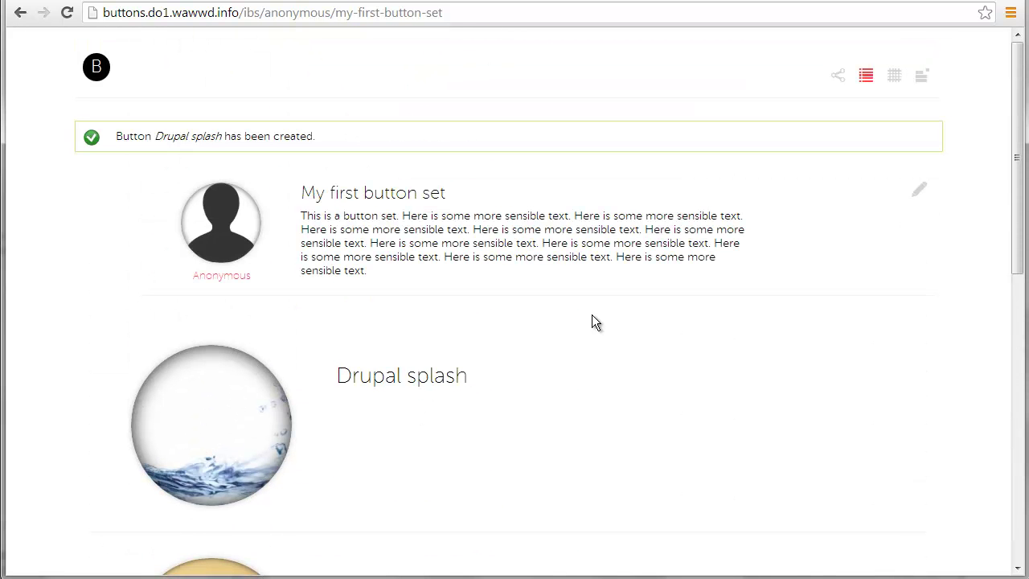
Switch the set to grid view and check its layout zoomed in, zoomed out, and at normal size
click(899, 85)
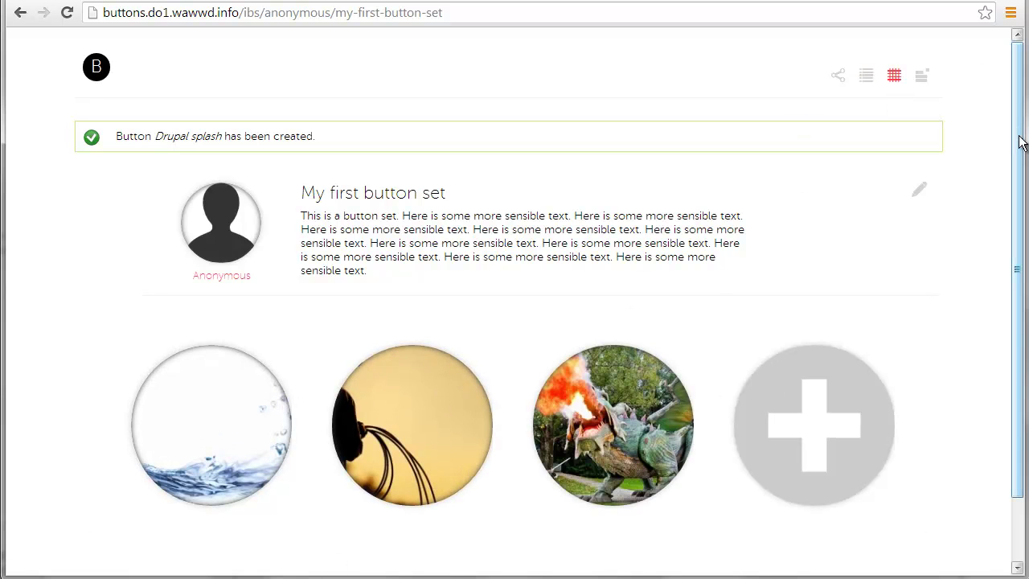
key(ctrl+plus)
key(ctrl+plus)
key(ctrl+plus)
key(ctrl+plus)
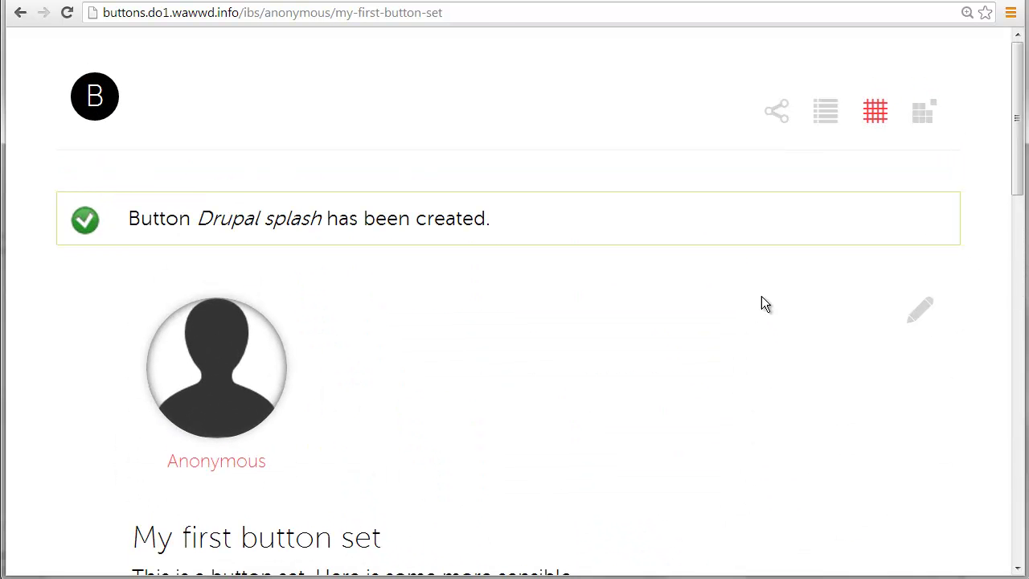
scroll(770, 295, down, 3)
scroll(771, 291, down, 10)
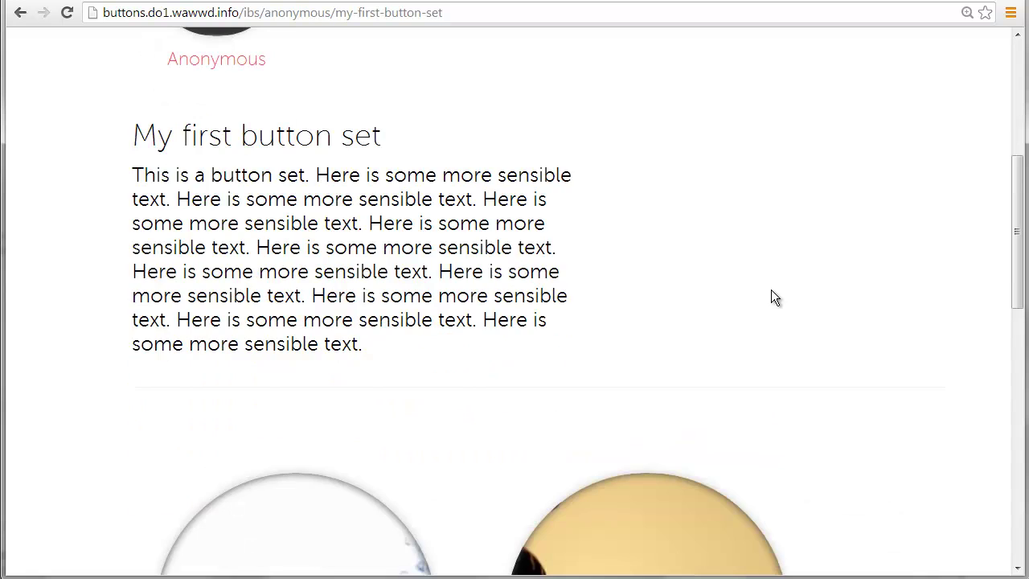
key(ctrl+minus)
key(ctrl+minus)
key(ctrl+minus)
key(ctrl+minus)
key(ctrl+minus)
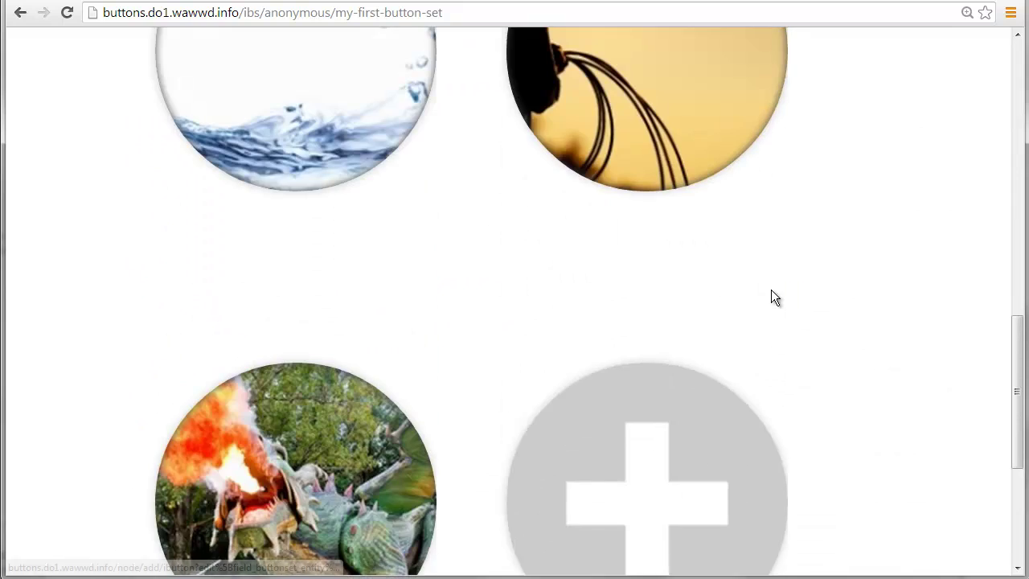
key(ctrl+minus)
key(ctrl+minus)
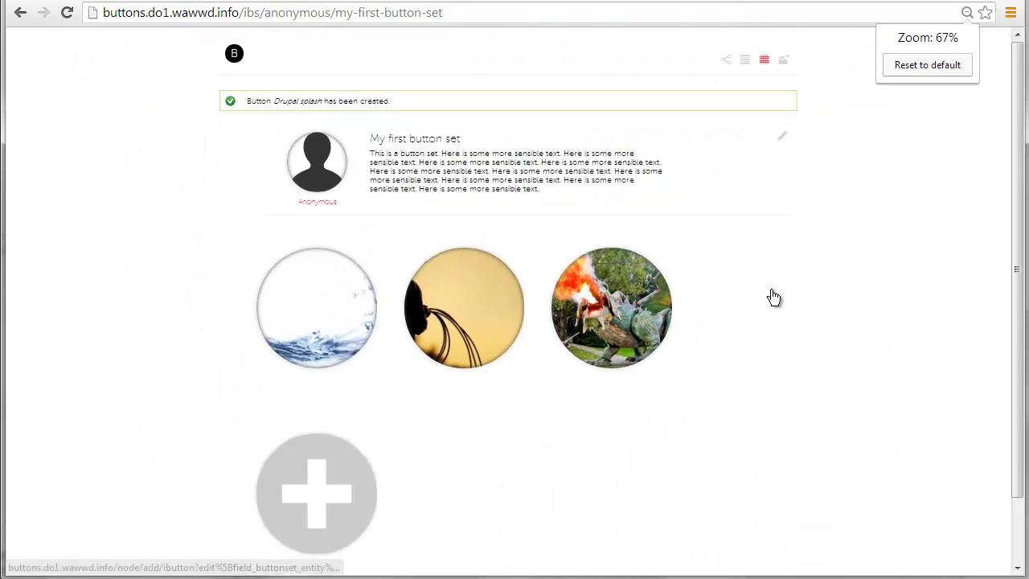
key(ctrl+0)
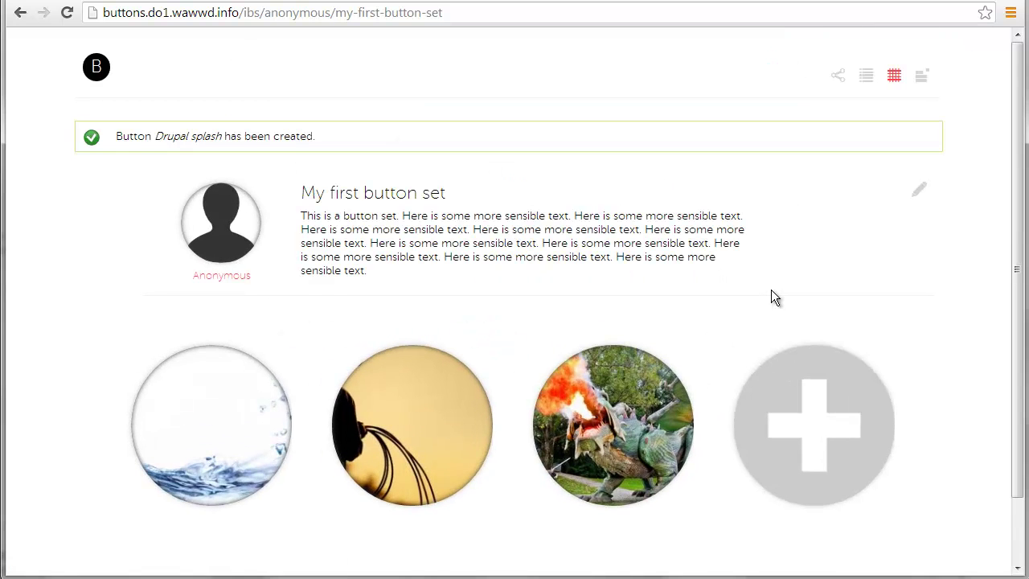
drag(1026, 279, 325, 250)
scroll(560, 246, down, 3)
scroll(560, 246, up, 2)
scroll(206, 216, down, 5)
scroll(223, 229, down, 4)
scroll(226, 241, up, 10)
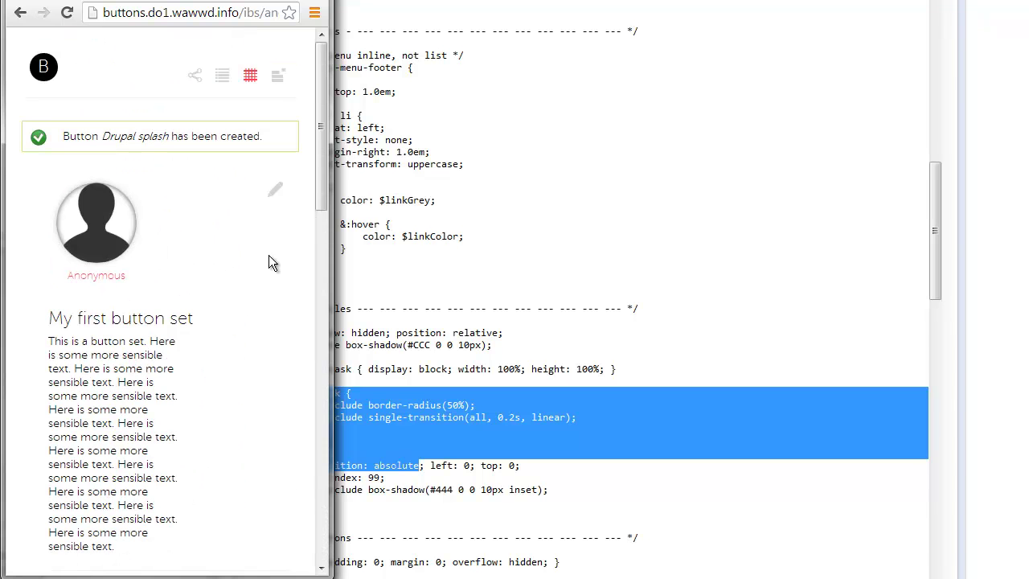
drag(333, 244, 1025, 233)
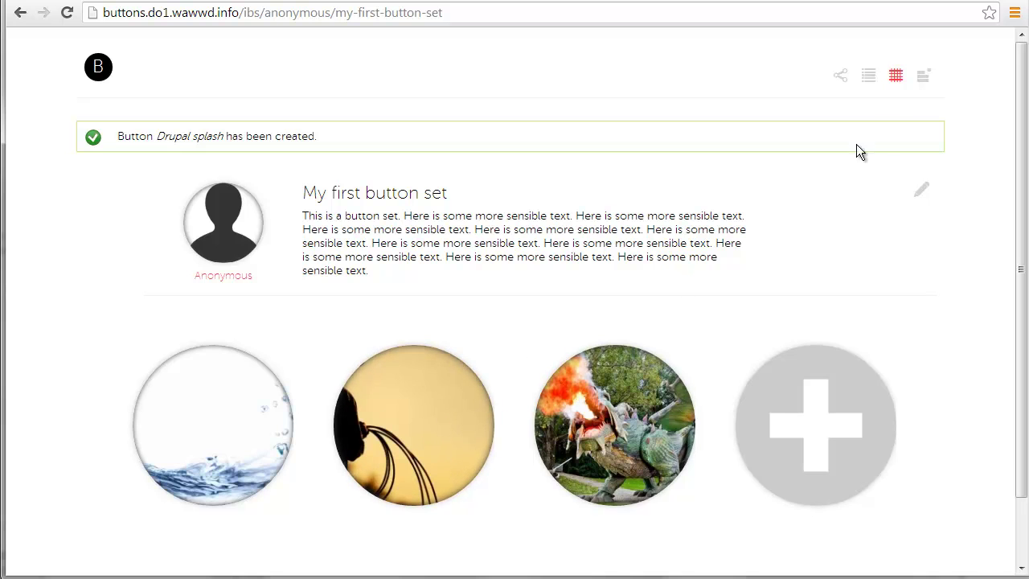
Show the buttons with titles beneath and inspect the Django cowboy button's details
click(921, 78)
scroll(830, 273, down, 2)
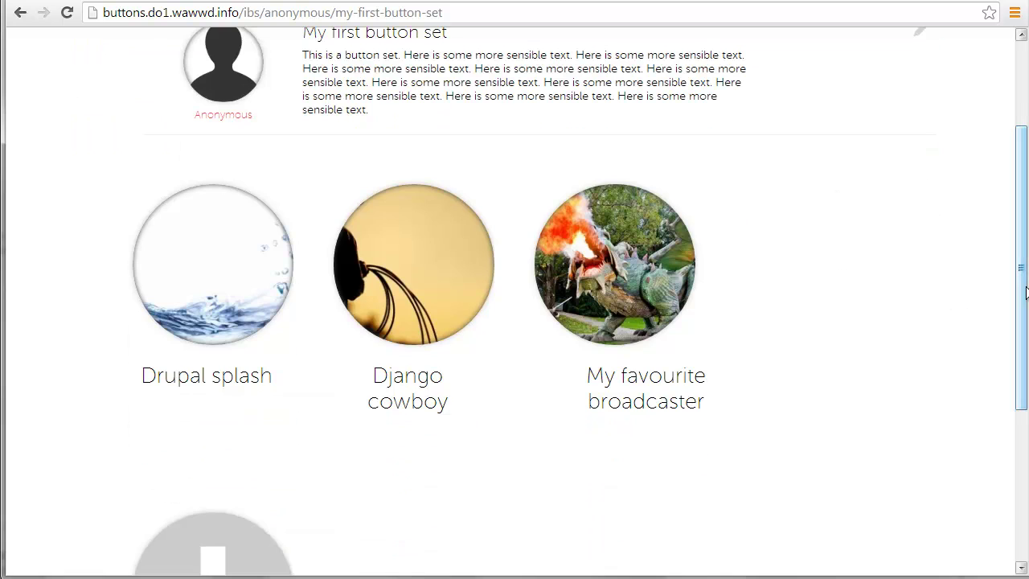
scroll(748, 262, up, 1)
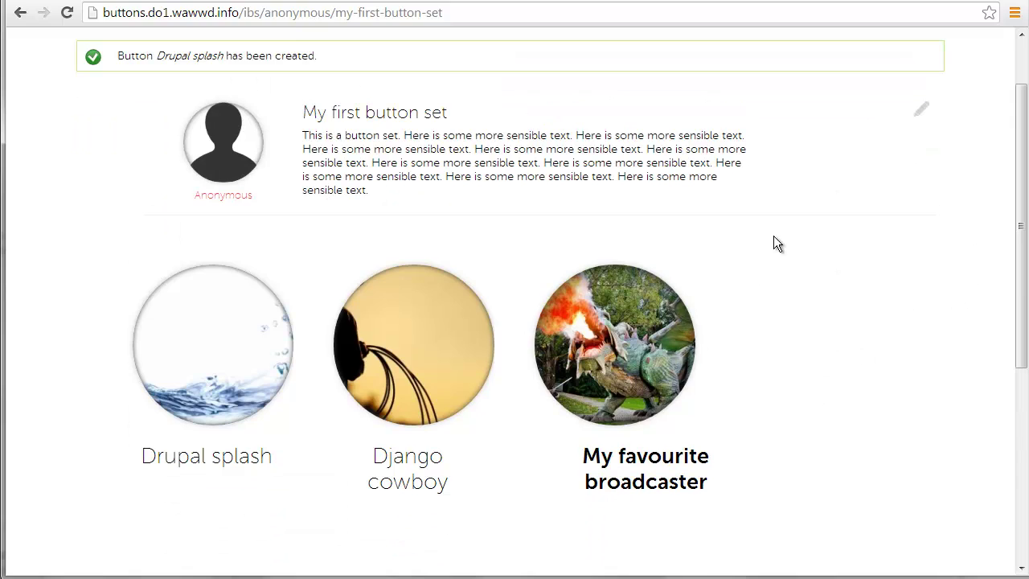
click(421, 353)
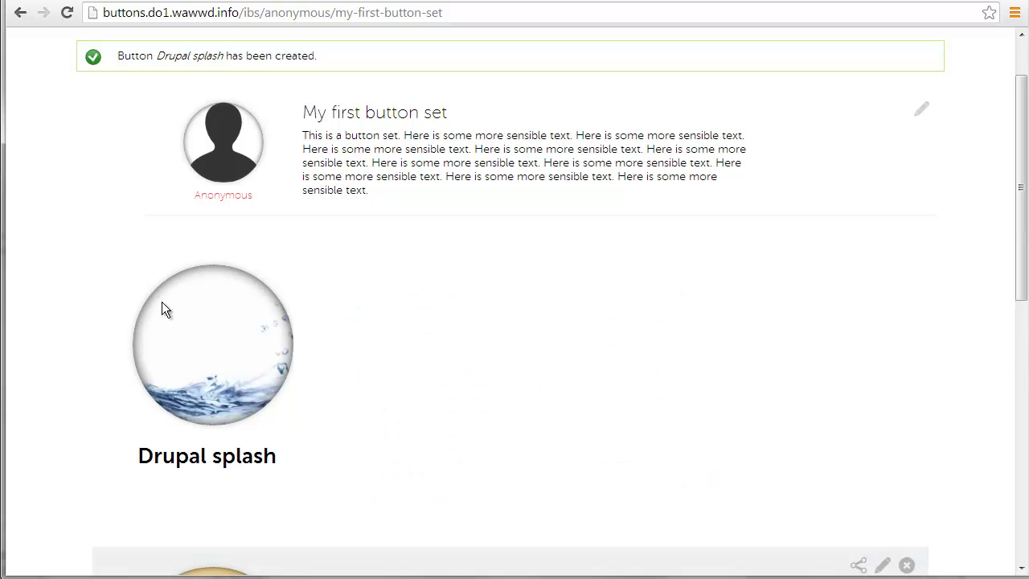
scroll(197, 482, down, 1)
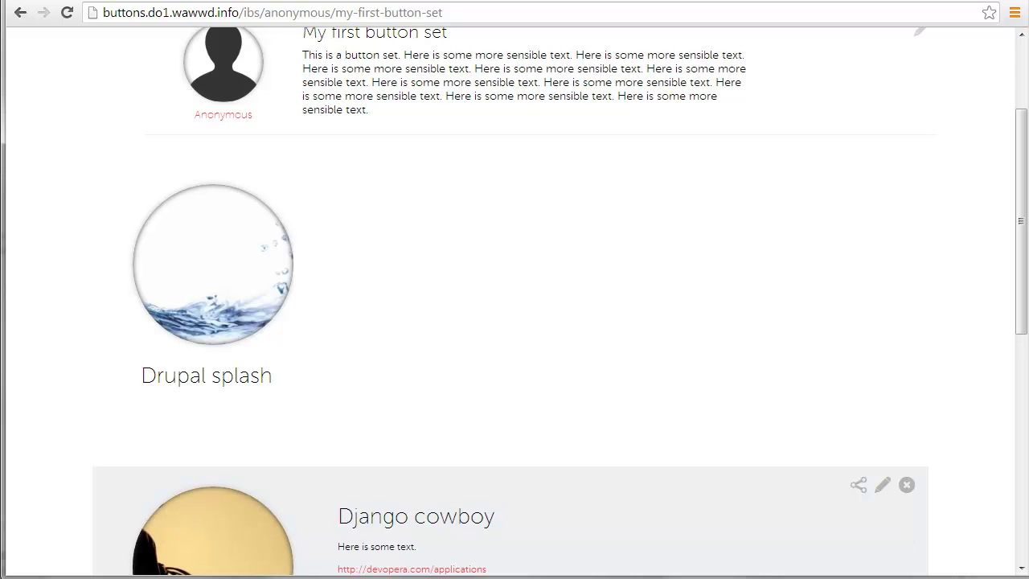
scroll(594, 450, down, 1)
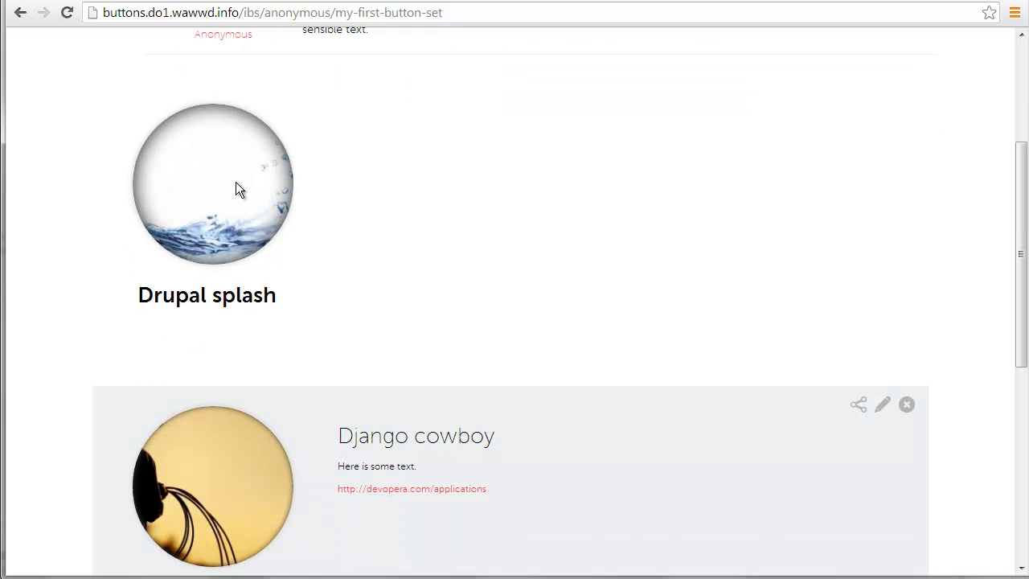
scroll(804, 418, down, 3)
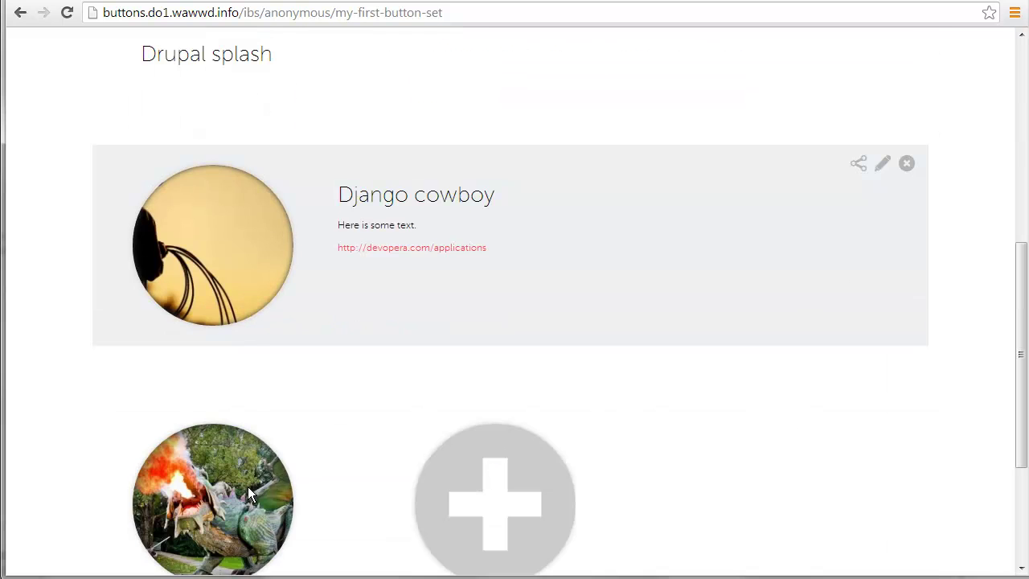
click(906, 163)
scroll(896, 247, up, 2)
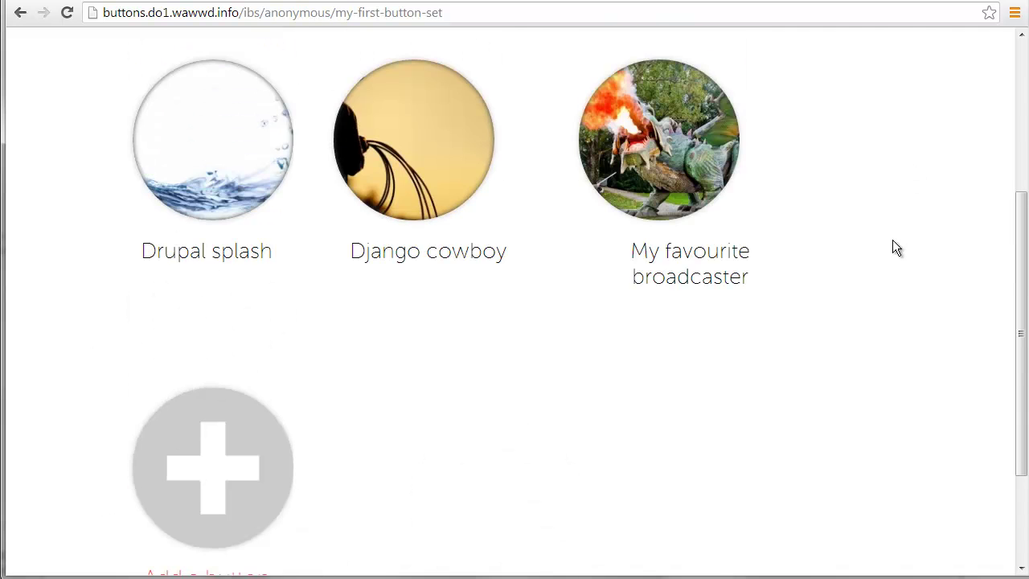
scroll(895, 244, up, 3)
Preview each button's details in grid view, then display the buttons as a list of rows
click(895, 77)
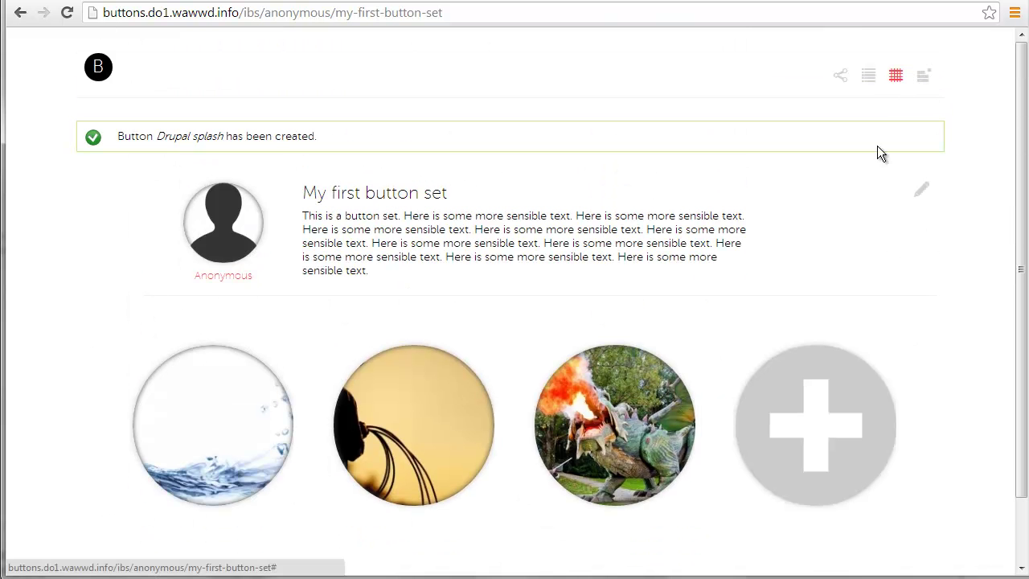
scroll(819, 426, down, 1)
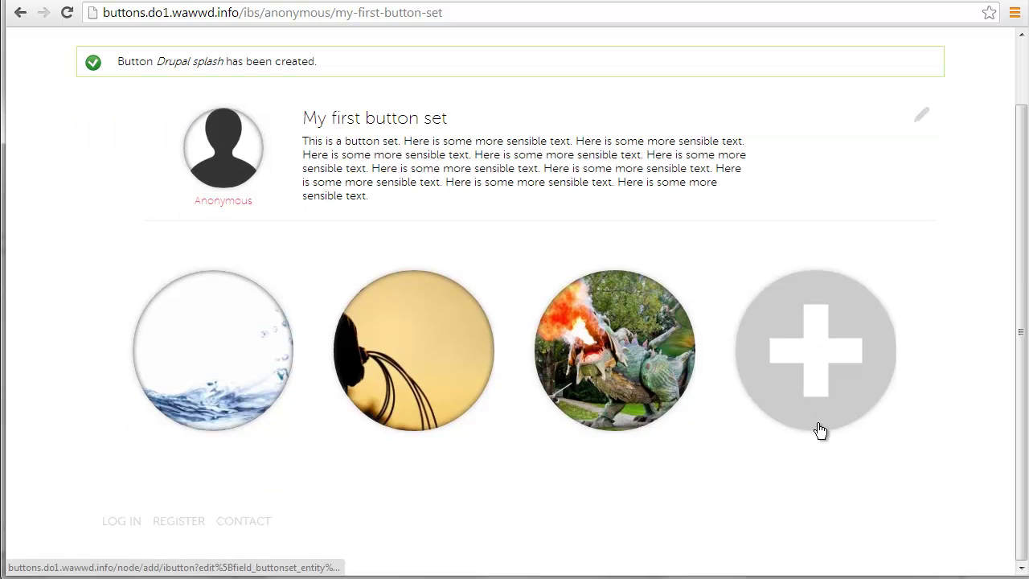
click(648, 346)
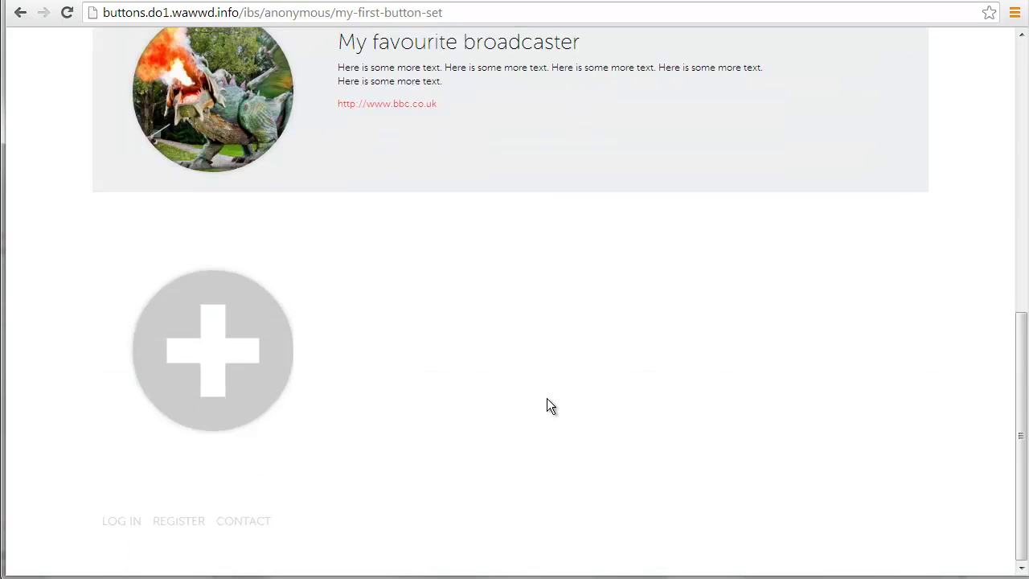
scroll(518, 288, up, 4)
click(446, 197)
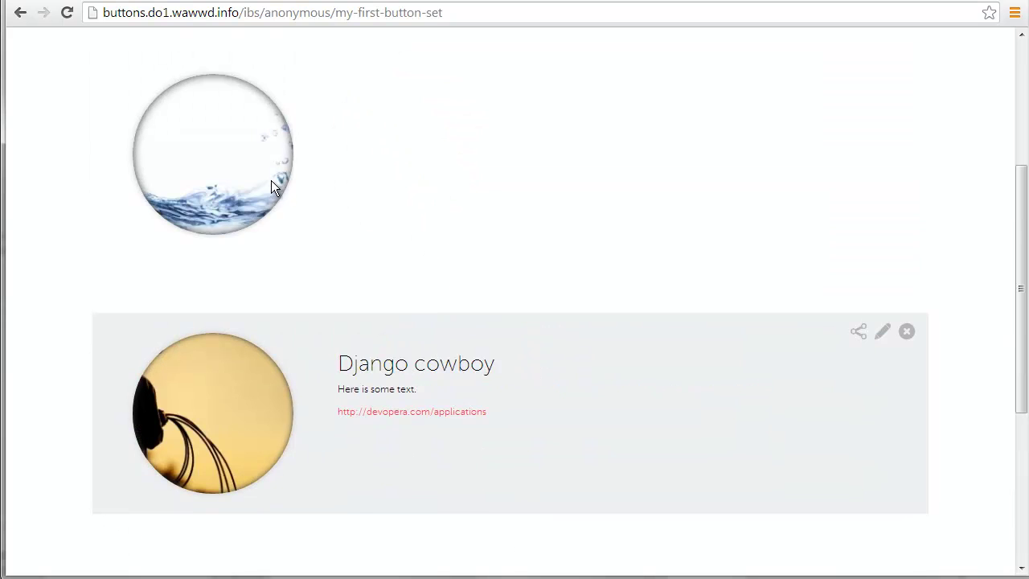
click(272, 181)
click(408, 397)
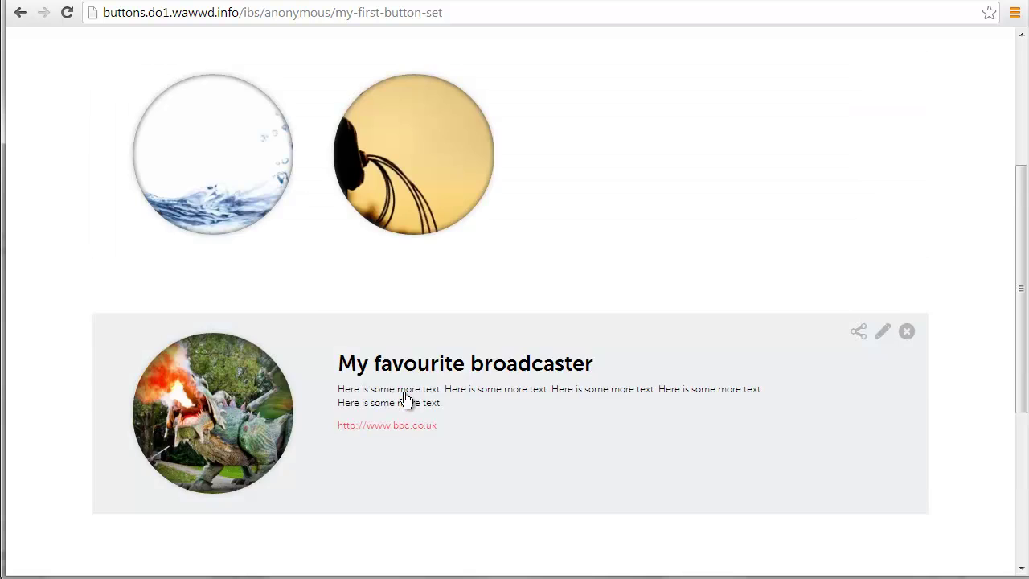
click(265, 211)
click(354, 387)
scroll(482, 314, up, 4)
click(869, 78)
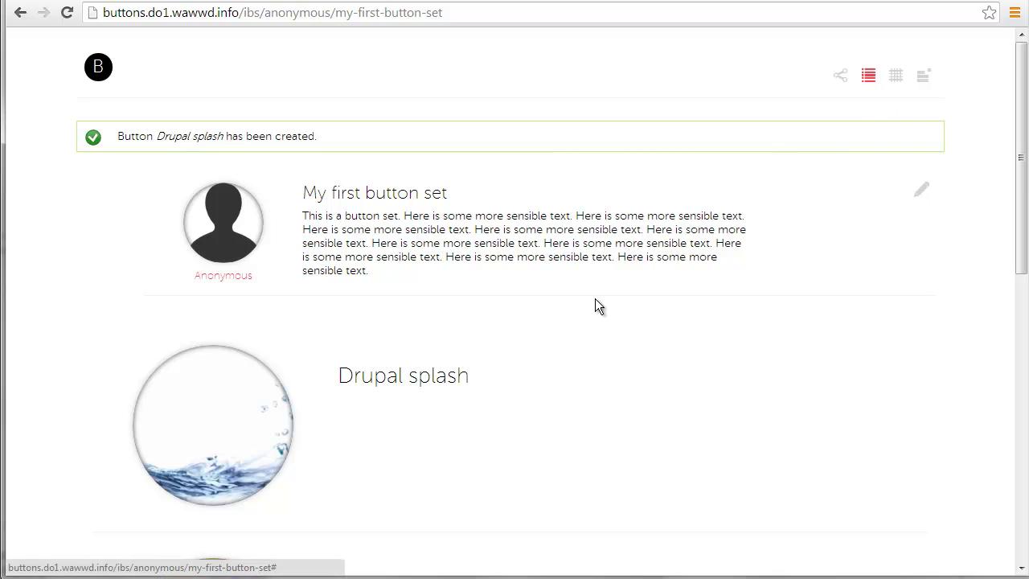
Open the Drupal splash row's devopera.com/applications link in a new tab
scroll(596, 305, down, 3)
scroll(572, 408, down, 4)
scroll(571, 406, up, 2)
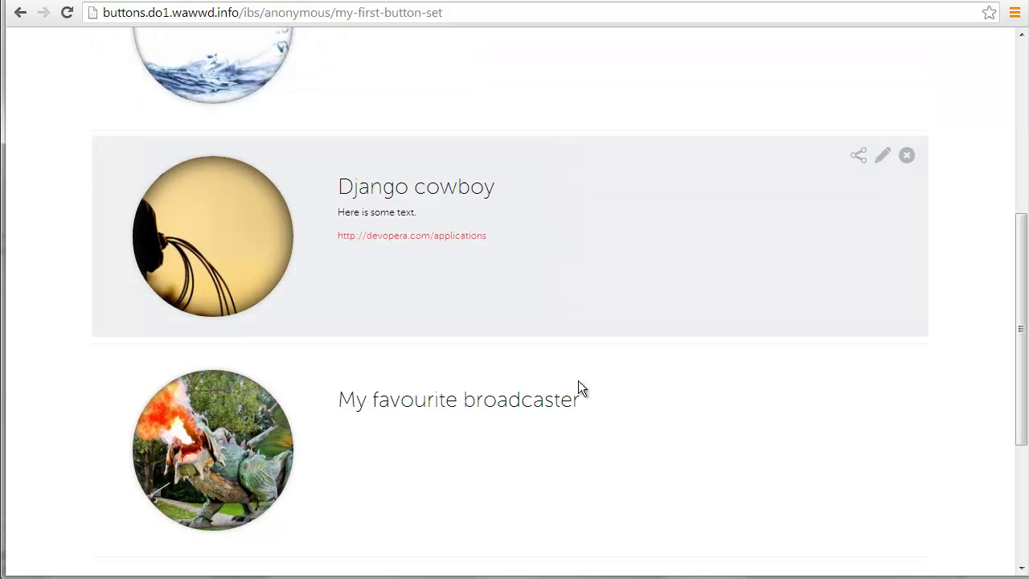
scroll(455, 353, up, 4)
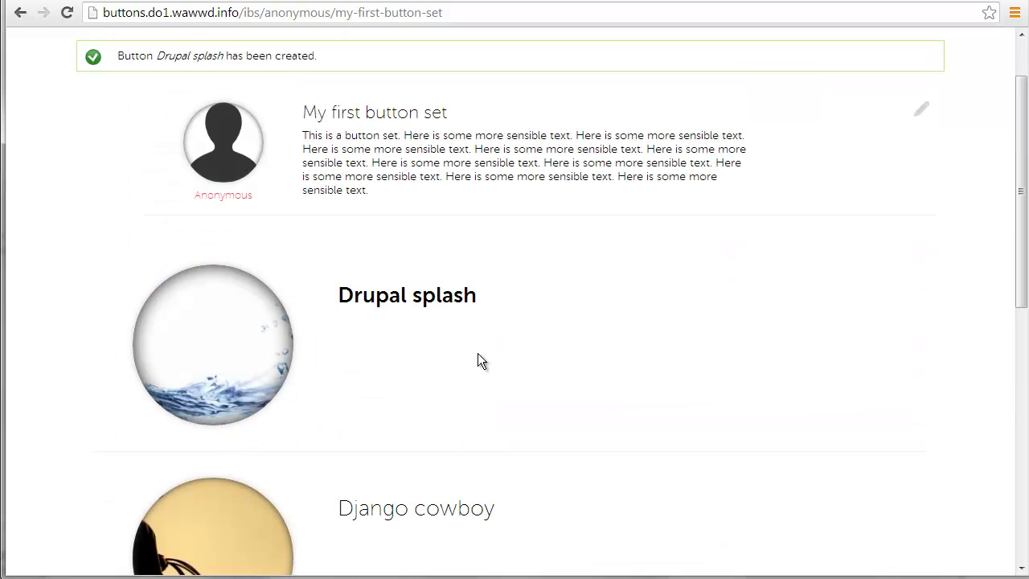
click(425, 328)
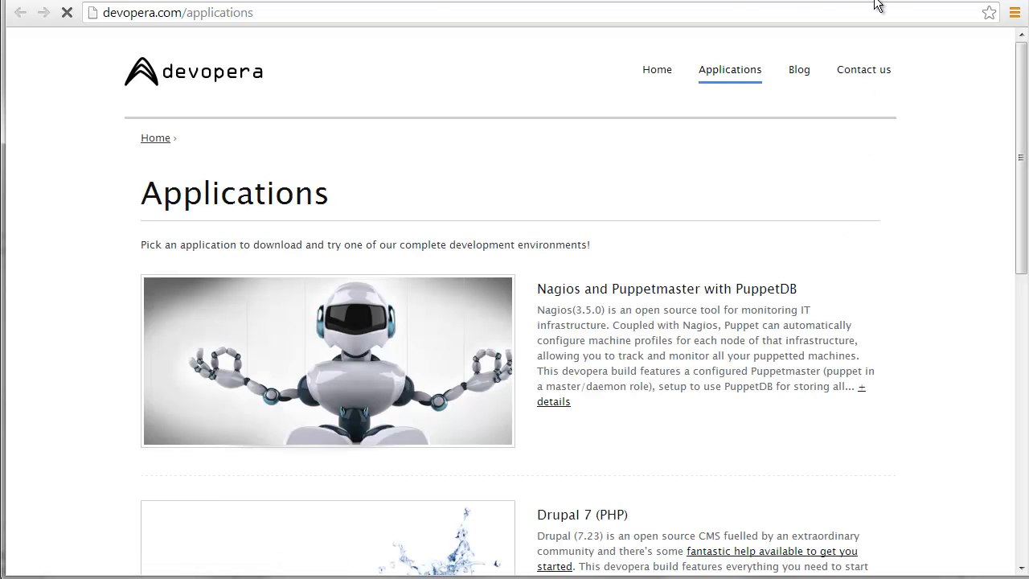
Return to the My first button set tab after a final glance at the devopera Applications page
click(737, 0)
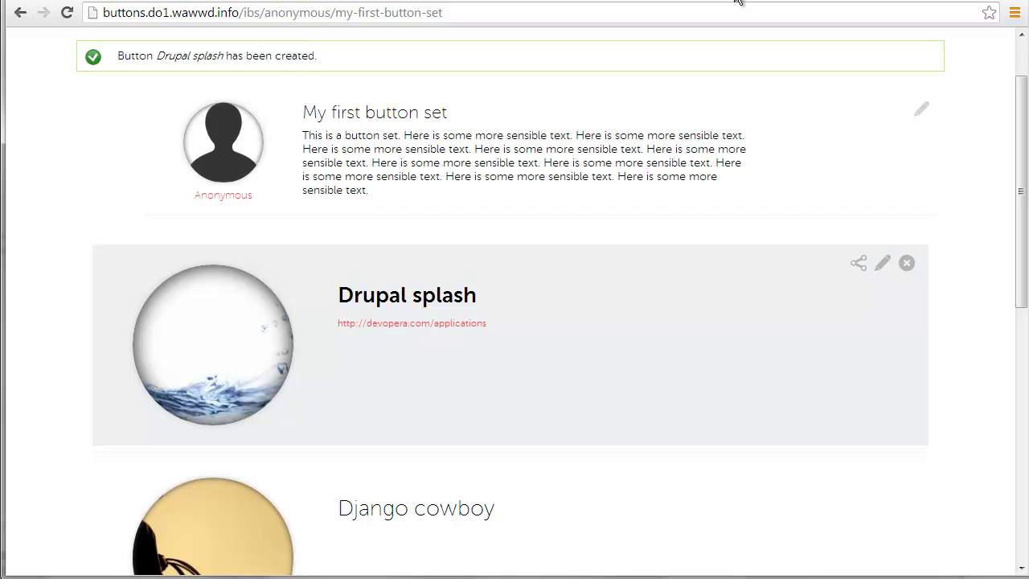
click(848, 1)
click(737, 1)
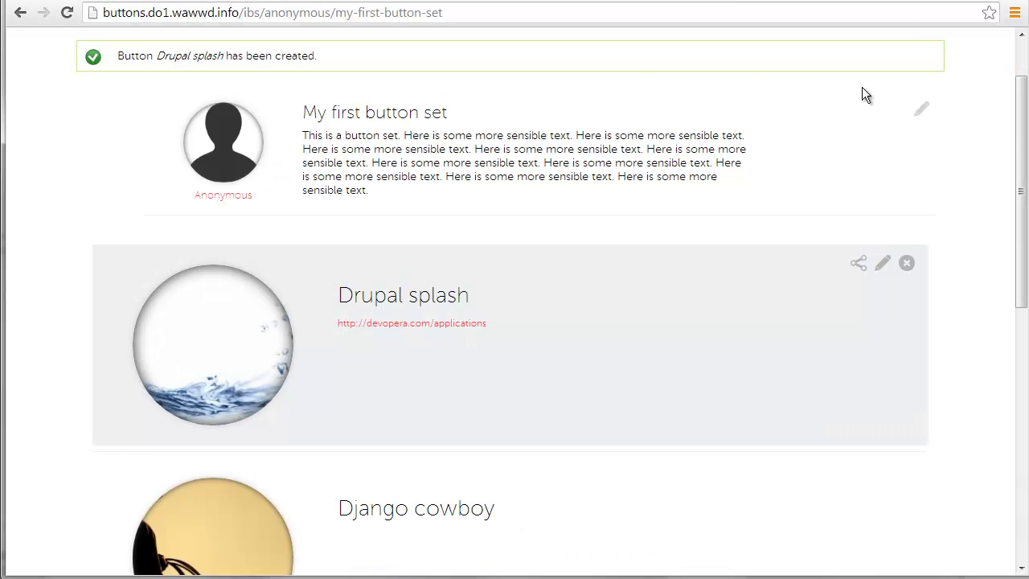
scroll(805, 235, up, 1)
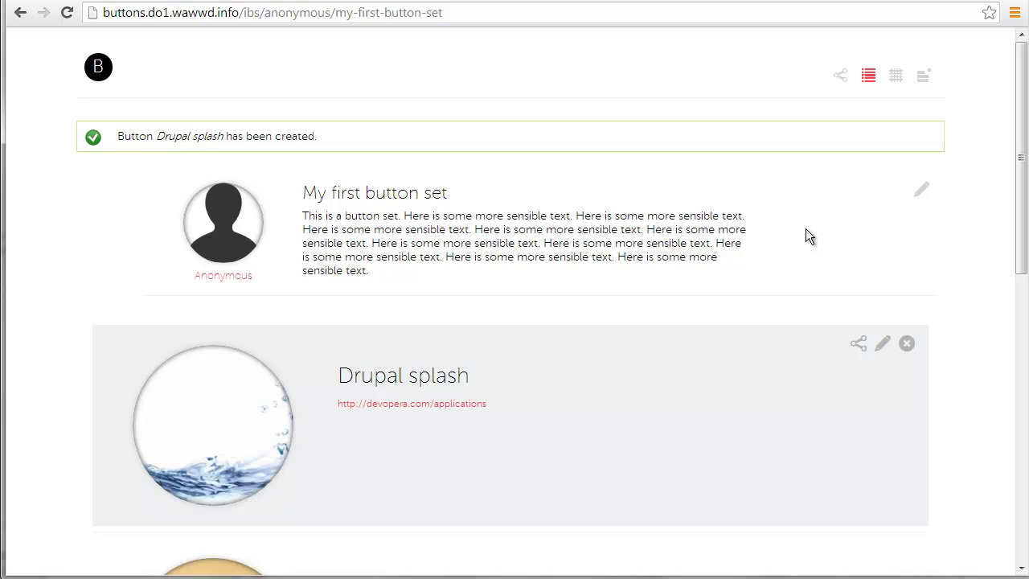
scroll(719, 270, down, 8)
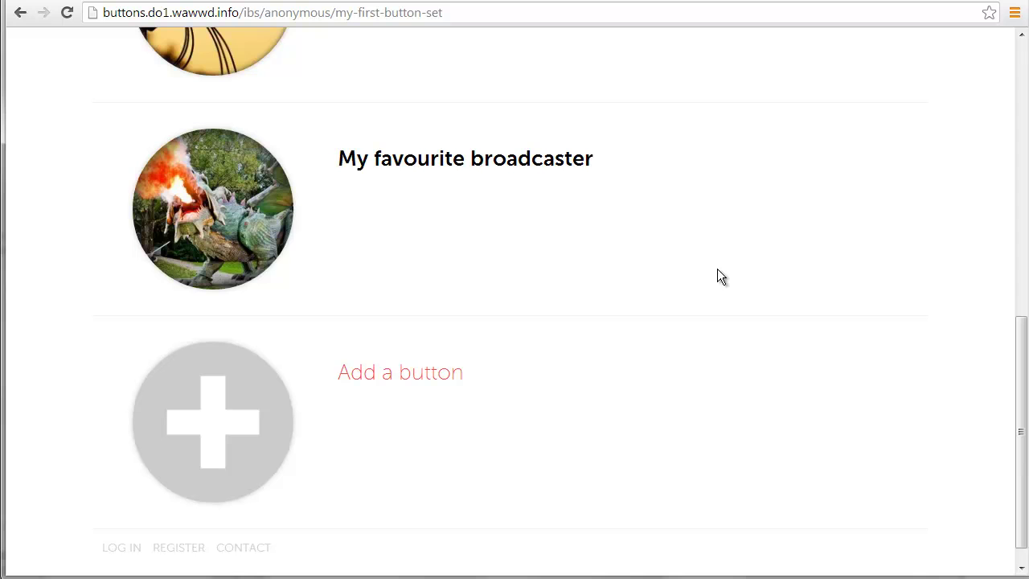
scroll(718, 277, down, 1)
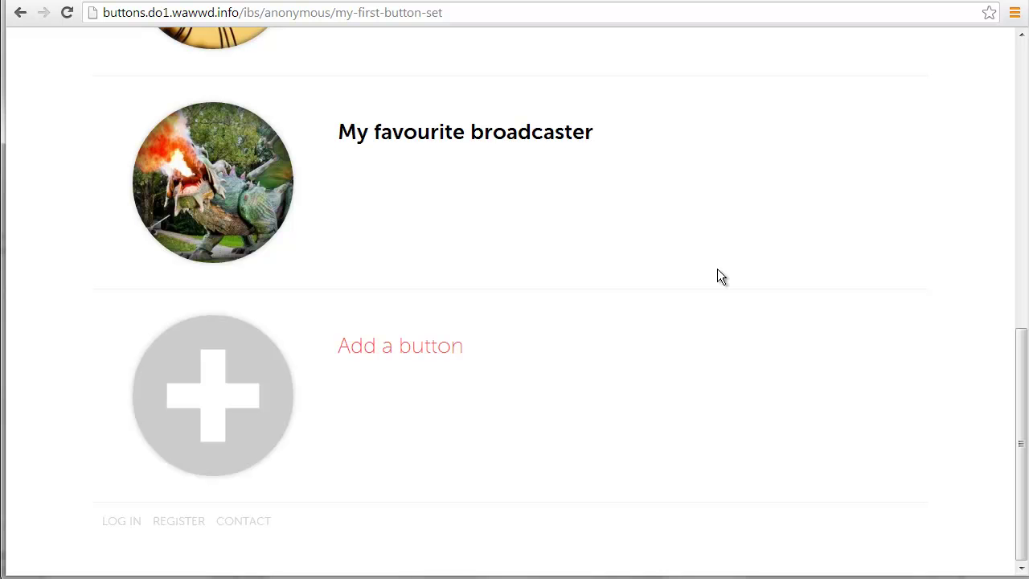
scroll(730, 300, up, 5)
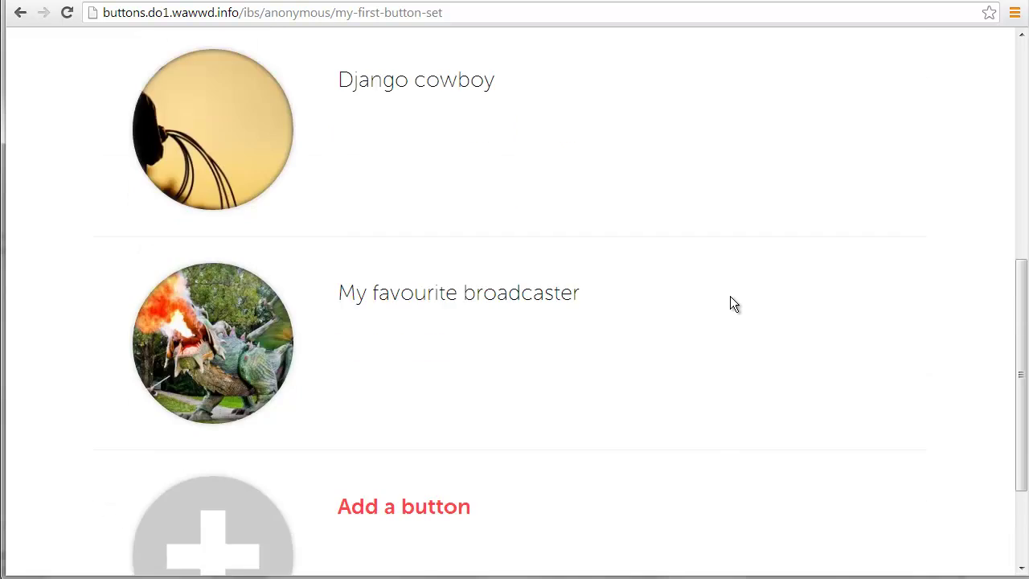
scroll(730, 304, up, 4)
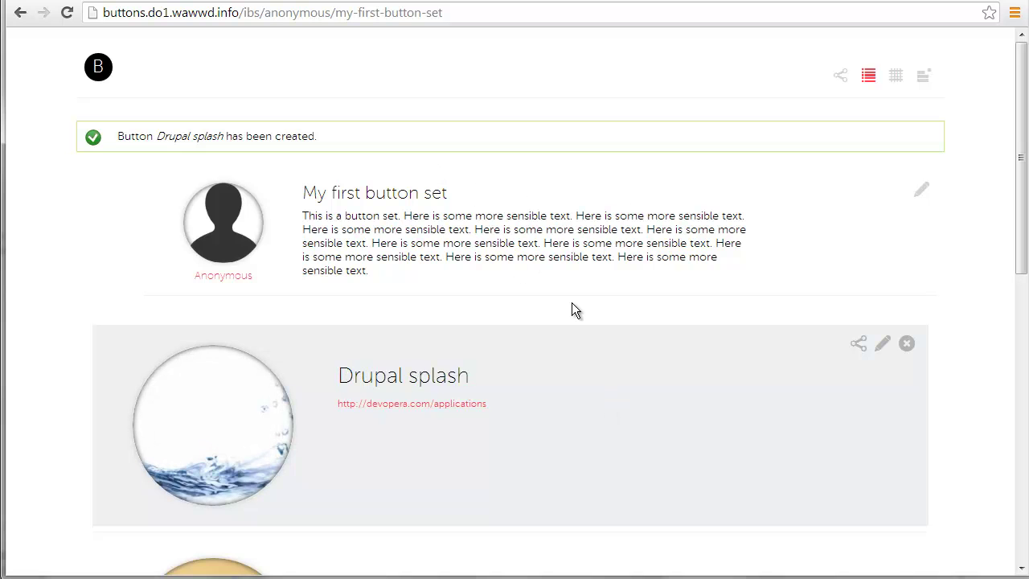
scroll(571, 302, down, 8)
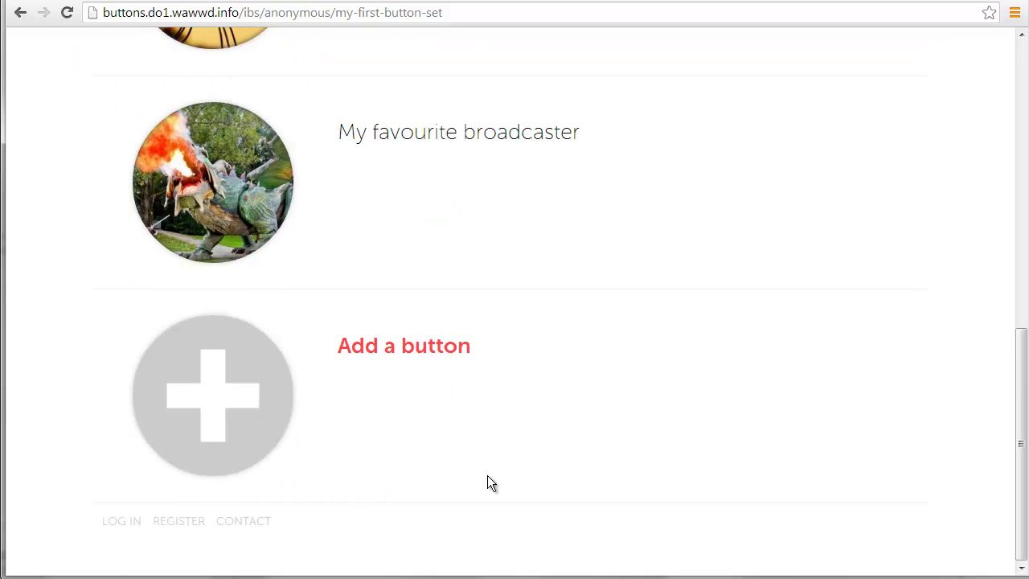
scroll(654, 498, up, 8)
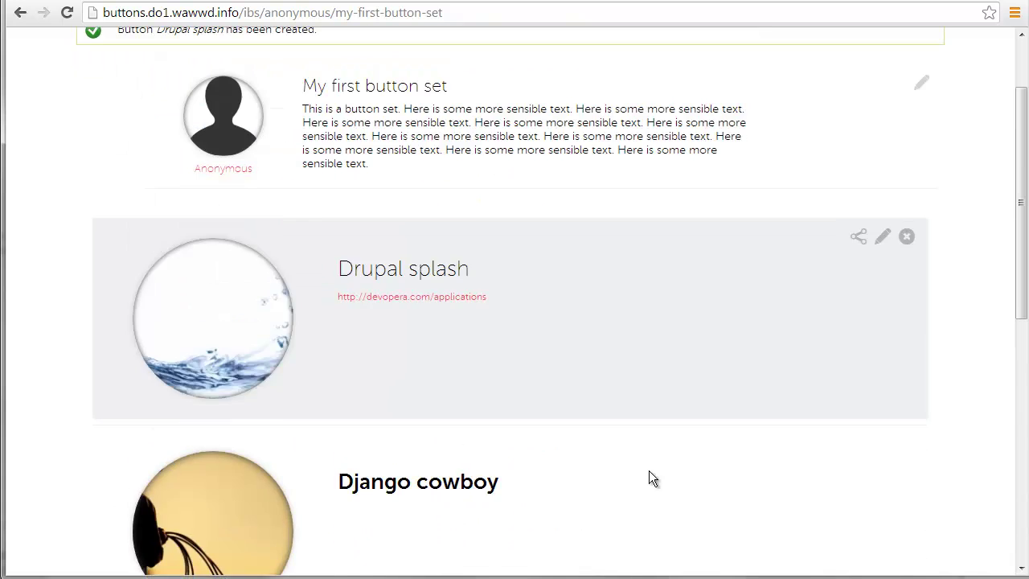
scroll(650, 479, up, 1)
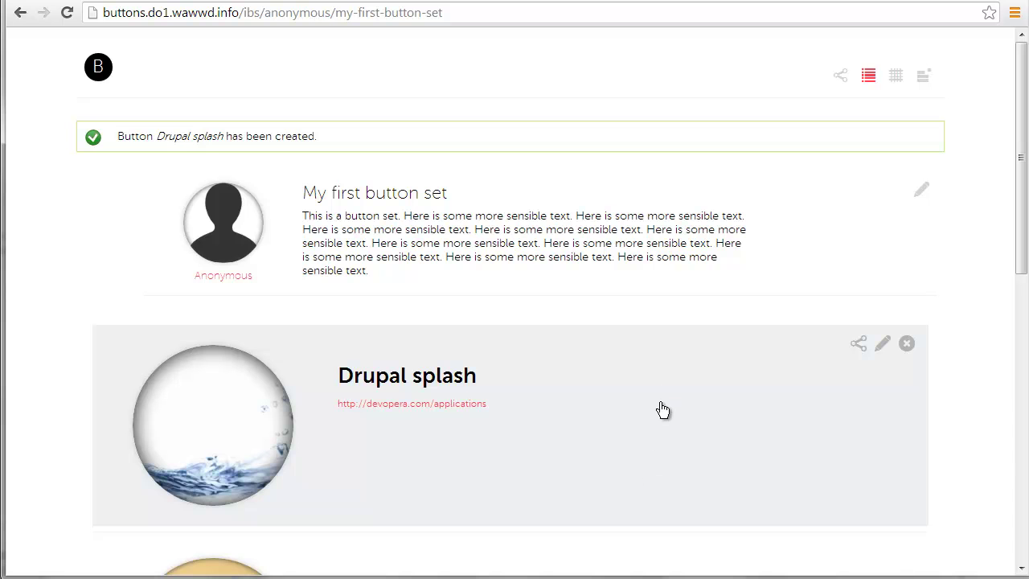
scroll(662, 386, down, 8)
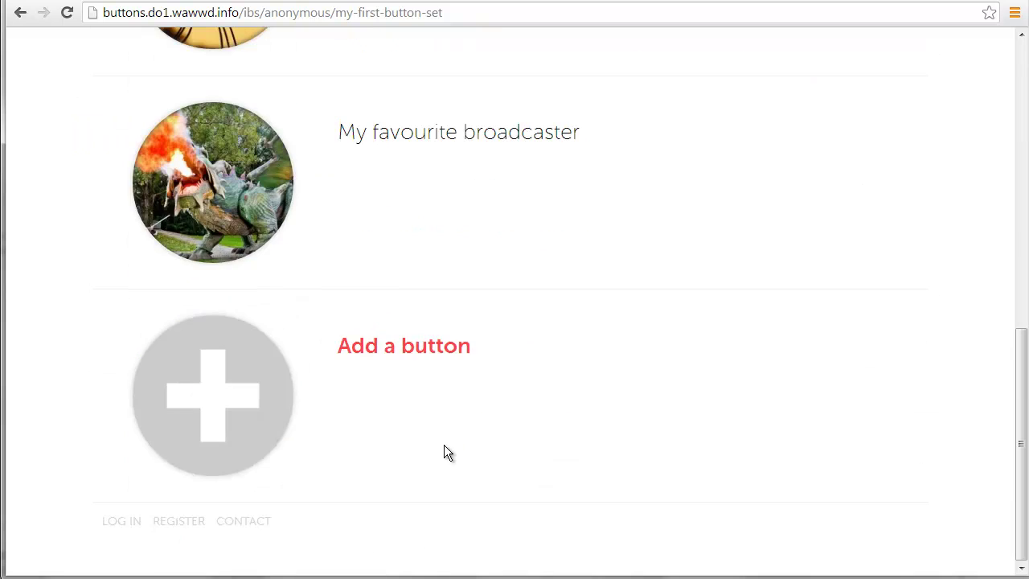
Open the new-account registration form and enter the new username
click(180, 523)
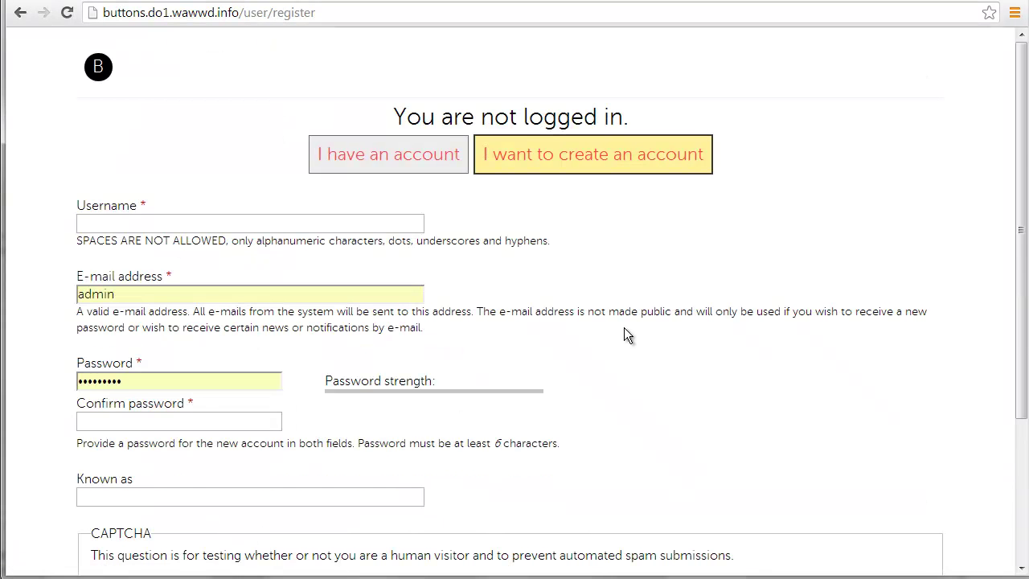
scroll(647, 312, down, 1)
scroll(647, 303, down, 1)
scroll(647, 303, up, 1)
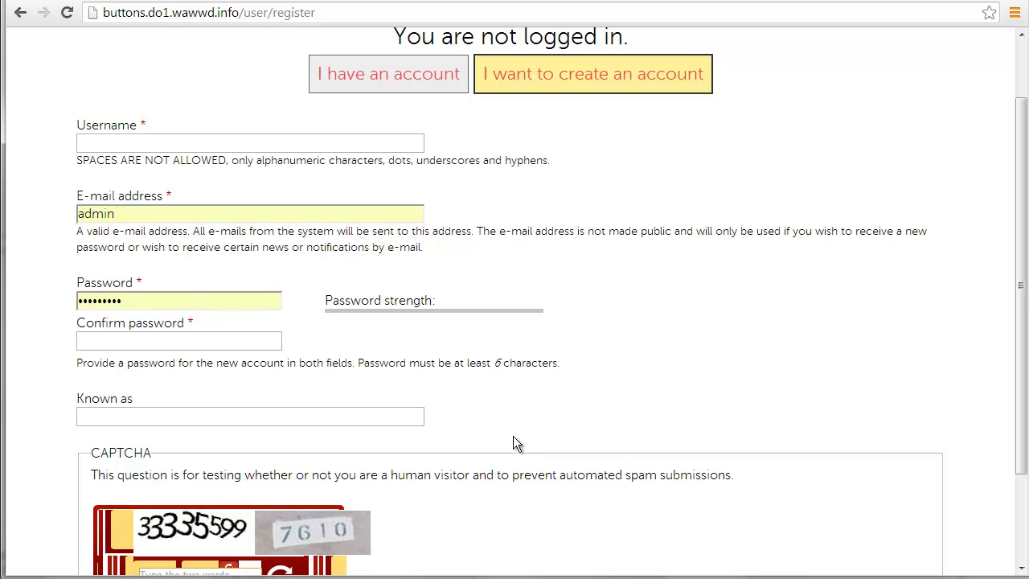
scroll(535, 325, down, 2)
scroll(333, 454, up, 4)
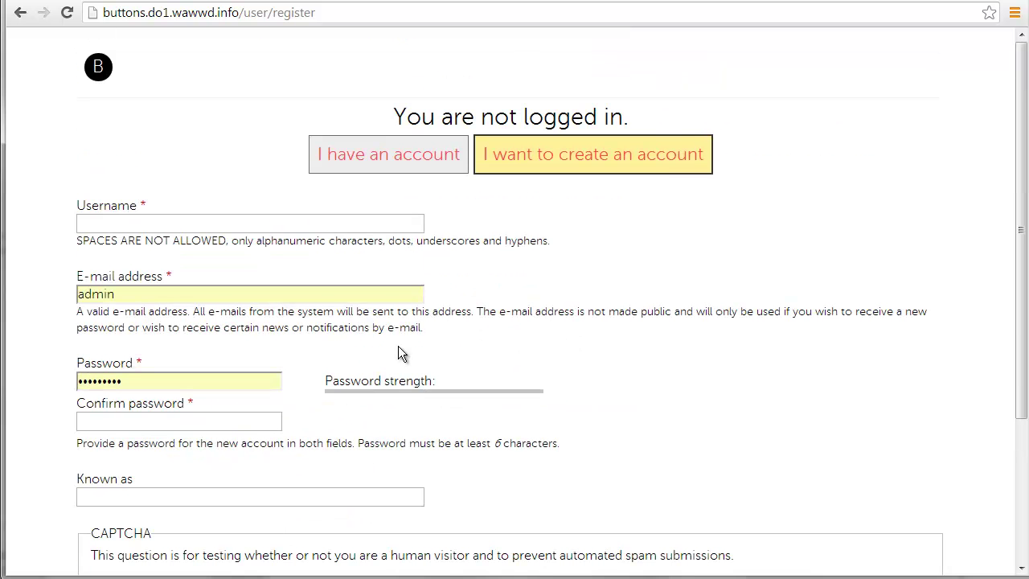
click(273, 226)
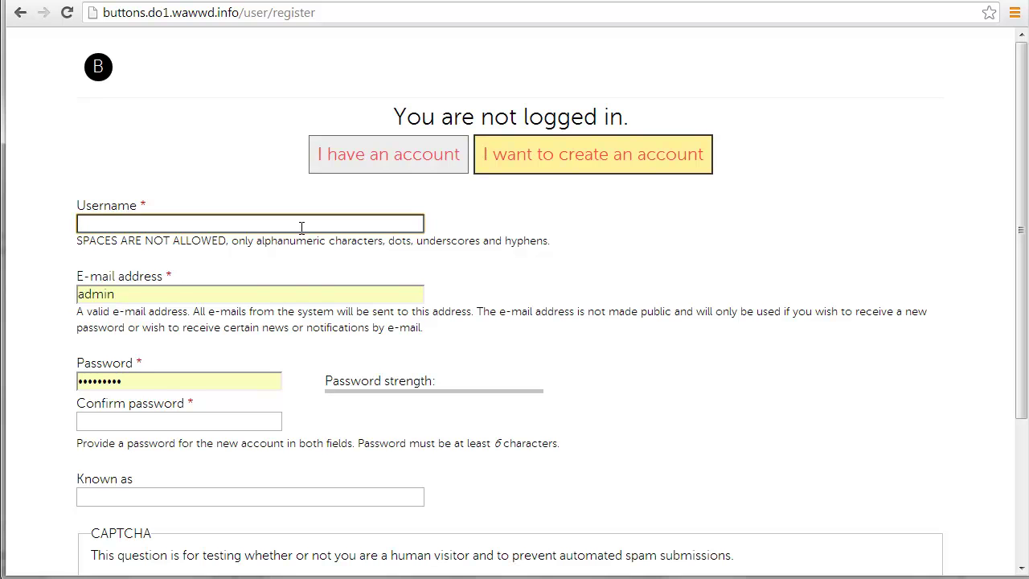
text(buttonuser1)
Replace the prefilled e-mail with the user's address, then enter and confirm the account password
click(237, 292)
double_click(284, 297)
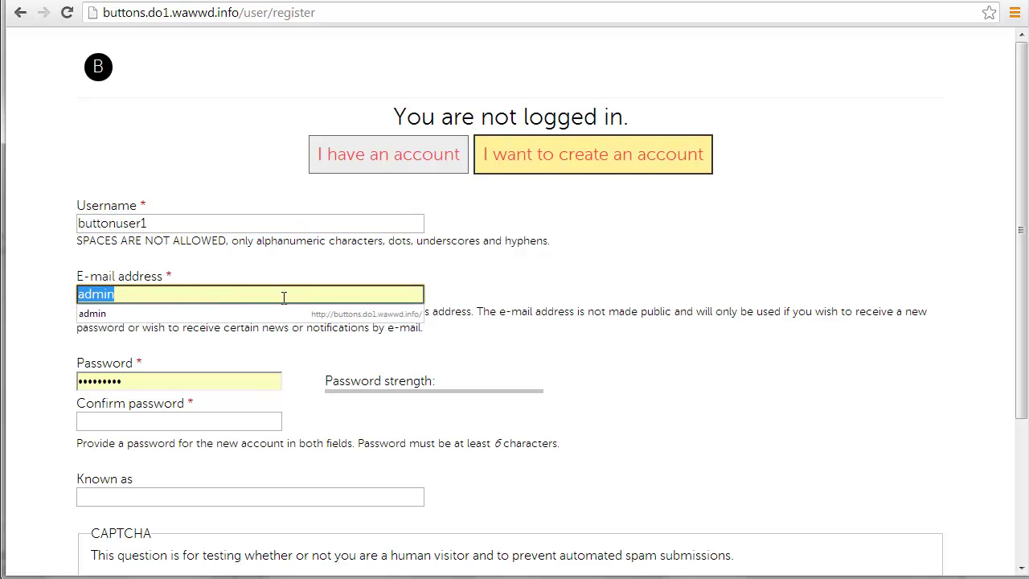
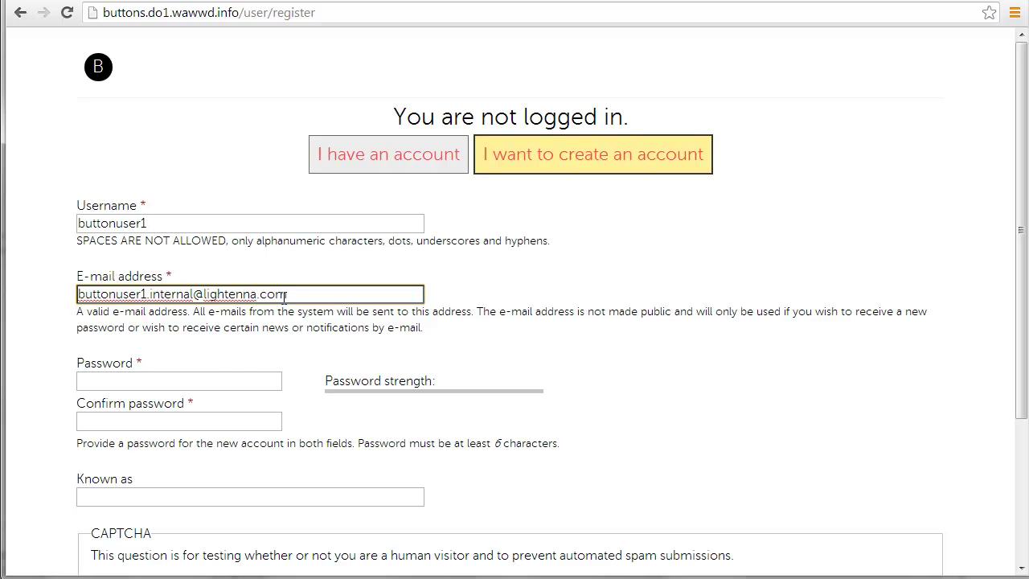
click(227, 379)
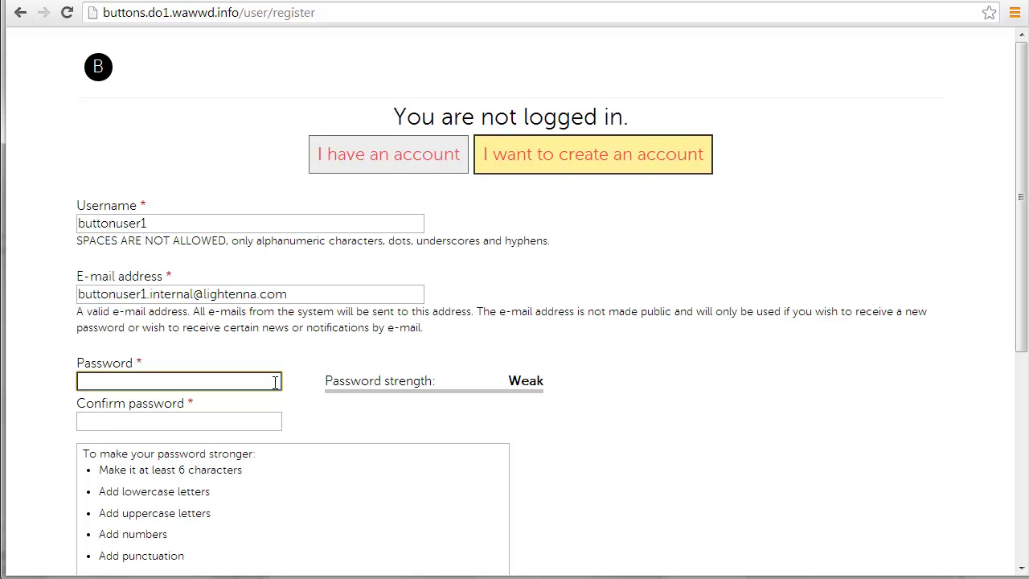
text(button1)
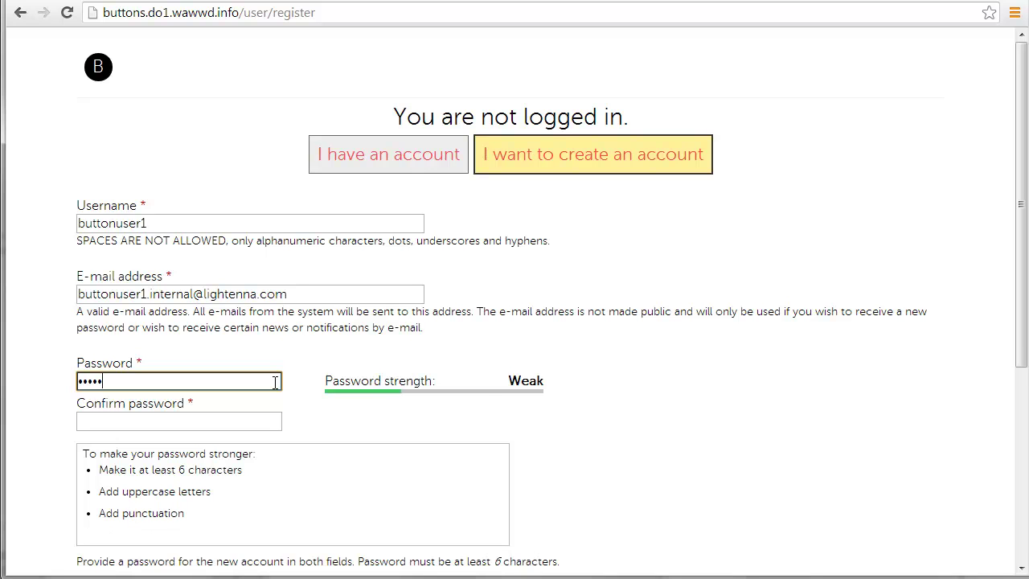
click(190, 419)
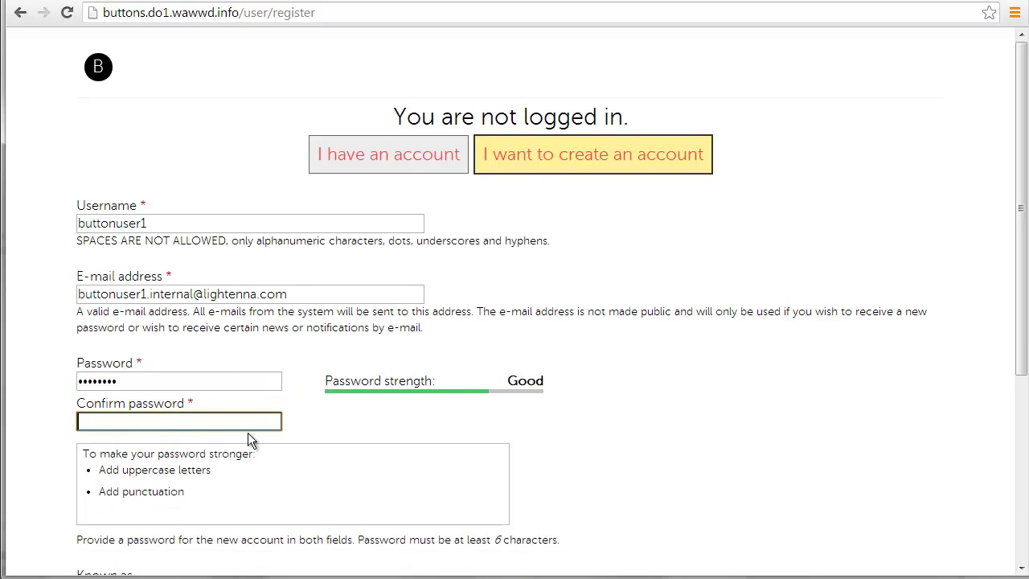
text(button12)
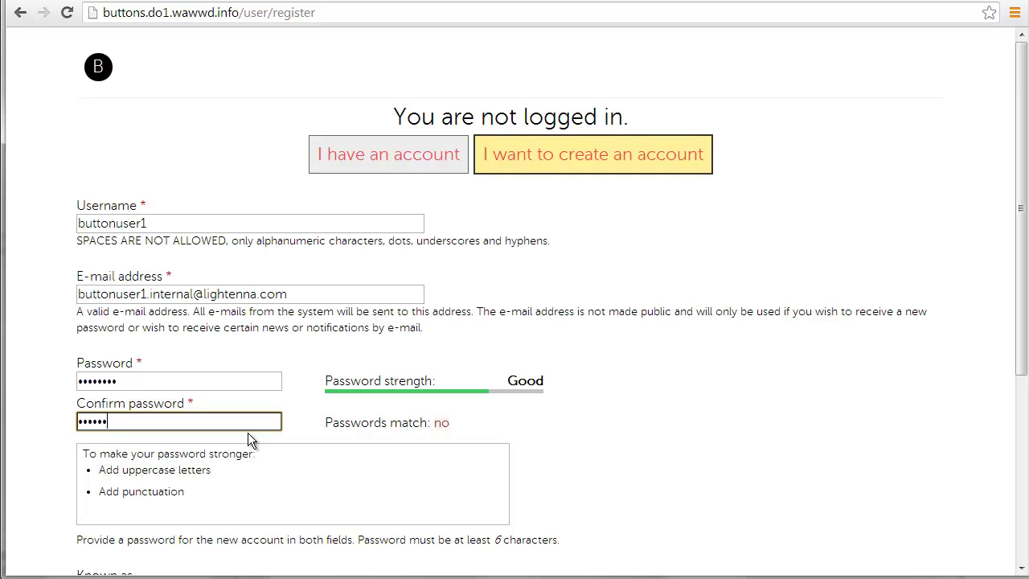
Fill in the Known as display name and begin typing the CAPTCHA answer
scroll(301, 389, down, 1)
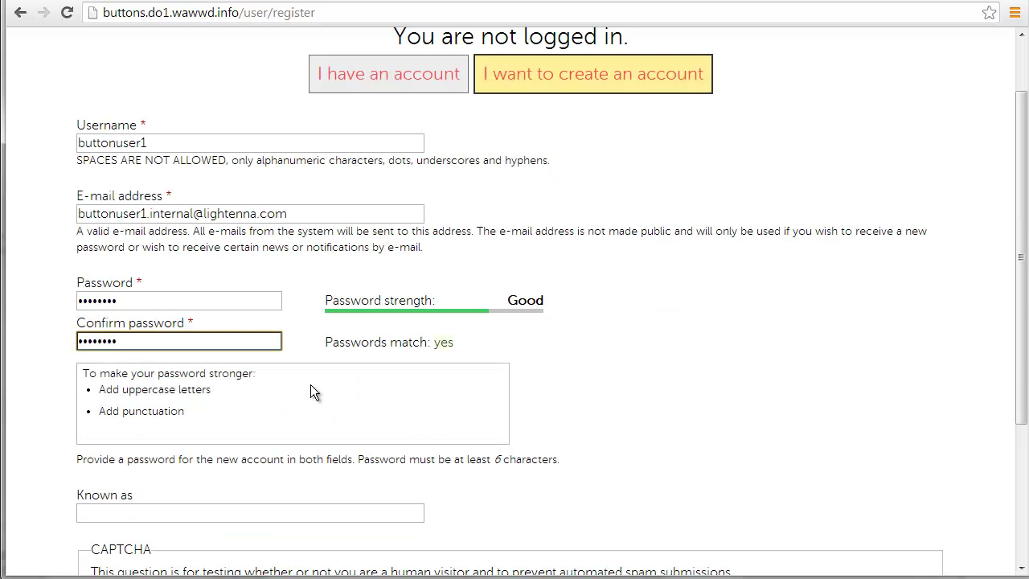
scroll(310, 384, down, 2)
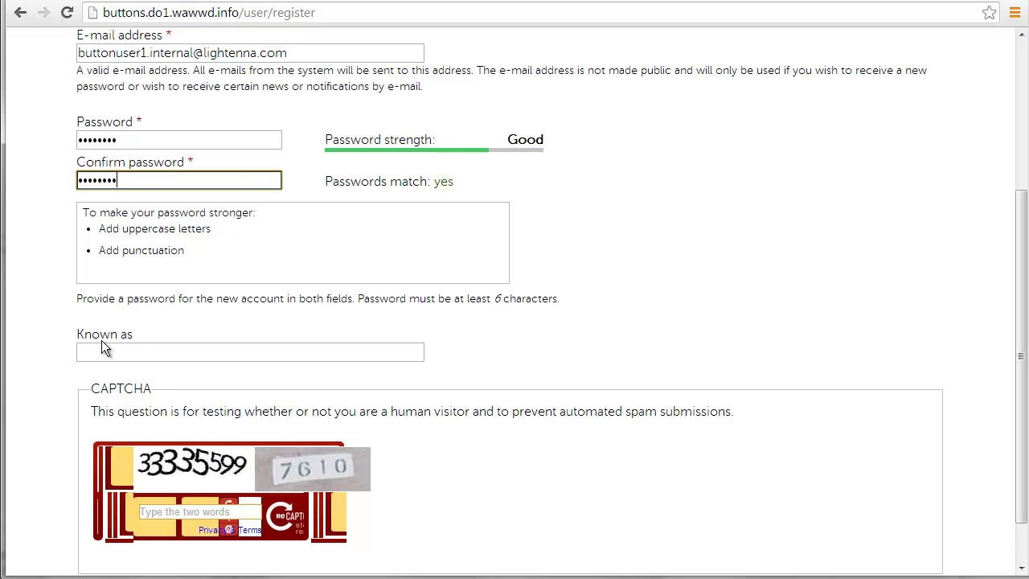
click(175, 351)
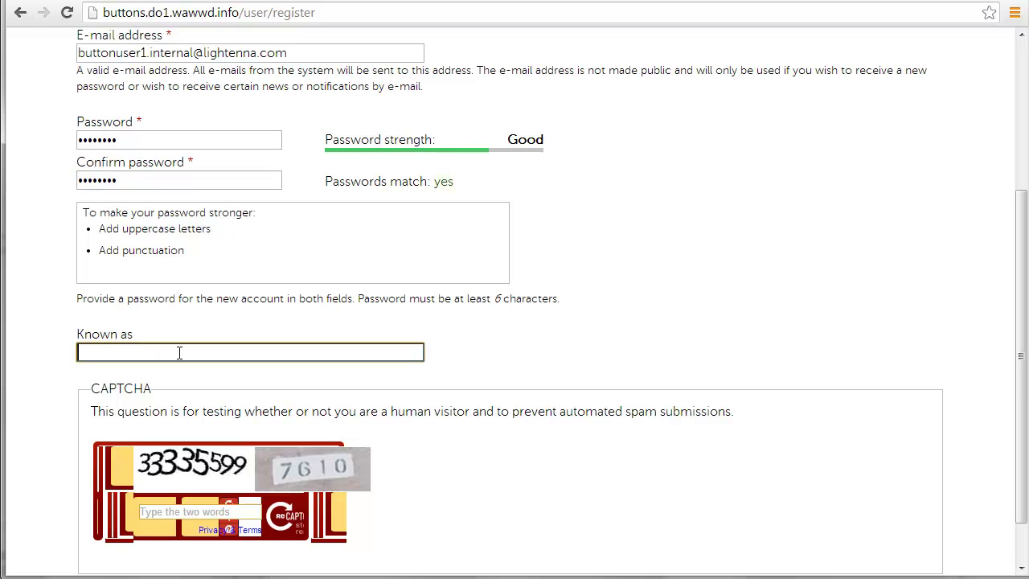
scroll(263, 348, down, 1)
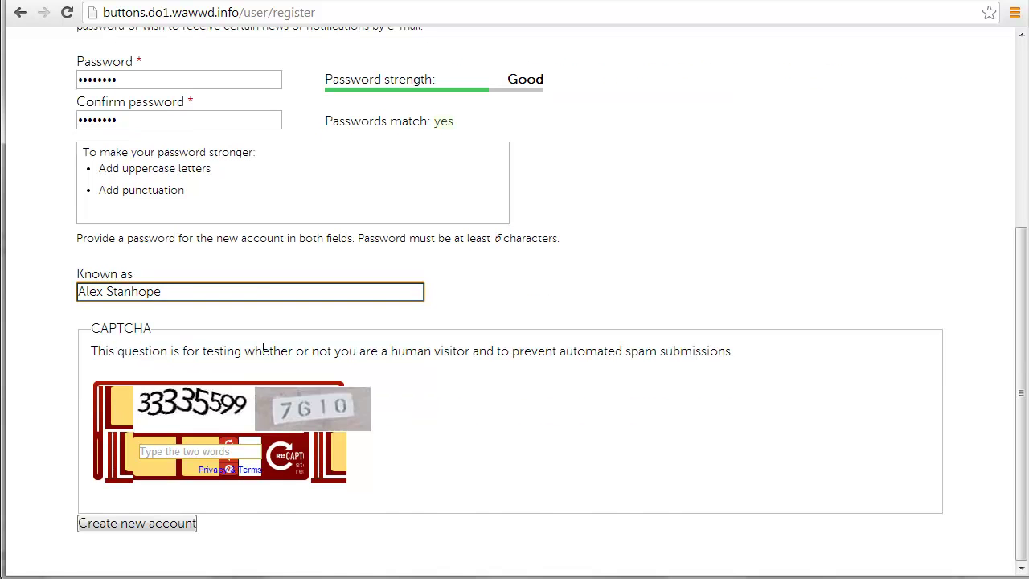
click(221, 450)
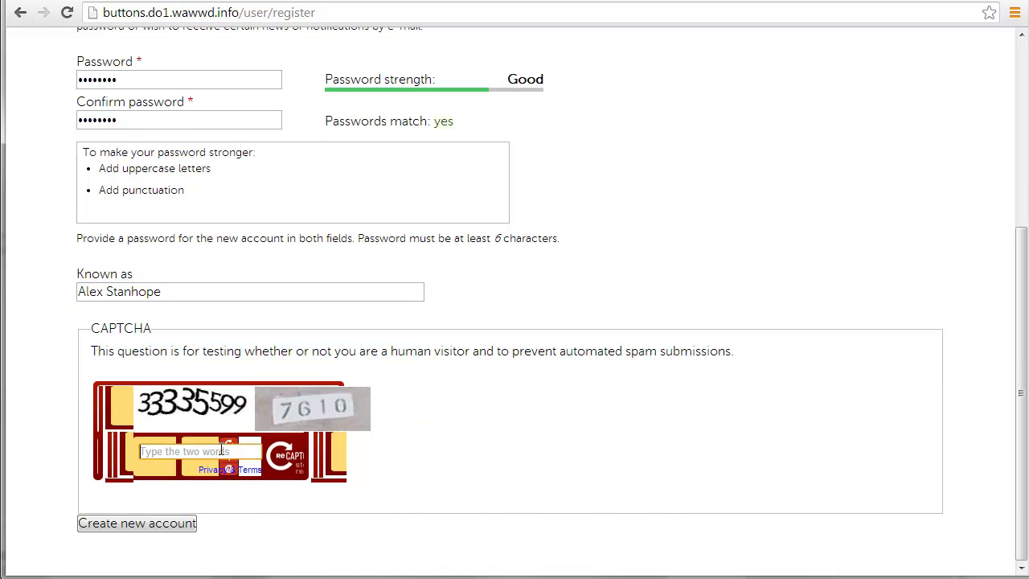
text(333355)
Finish the CAPTCHA answer, create the account, and dismiss Chrome's save-password offer
text(7610)
click(151, 531)
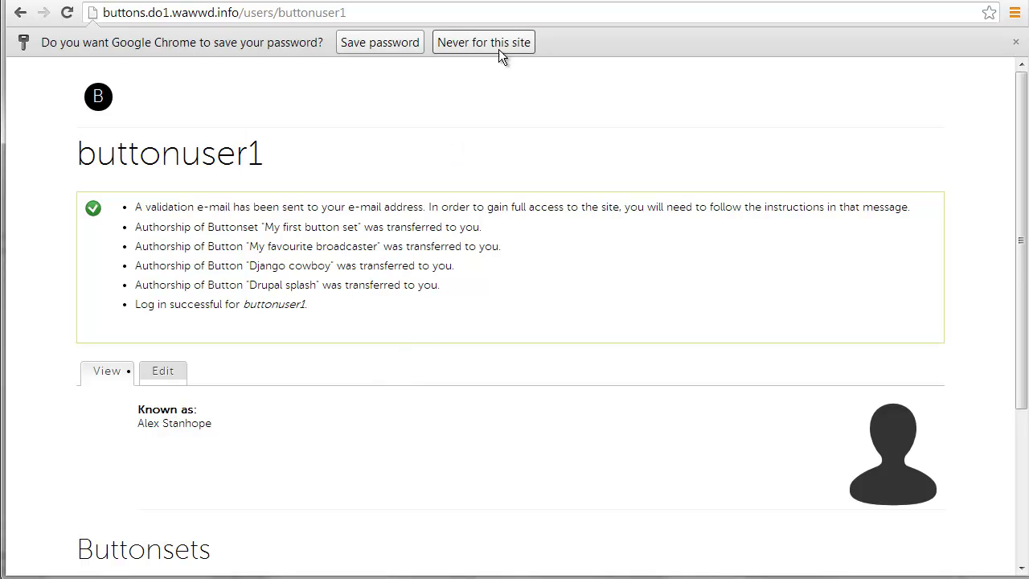
click(399, 44)
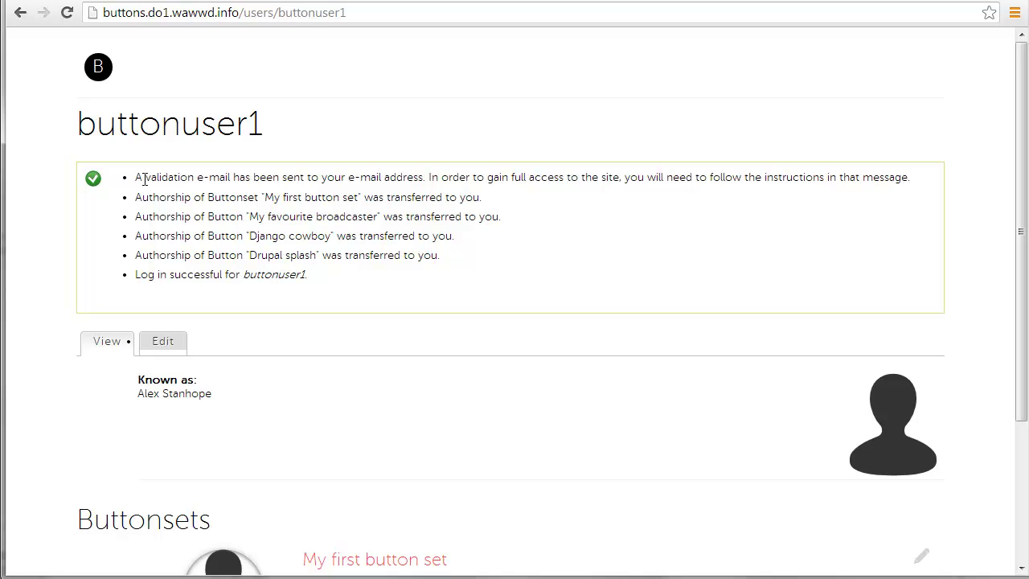
Review the validation e-mail notice and the messages transferring the set and its three buttons
drag(141, 178, 744, 178)
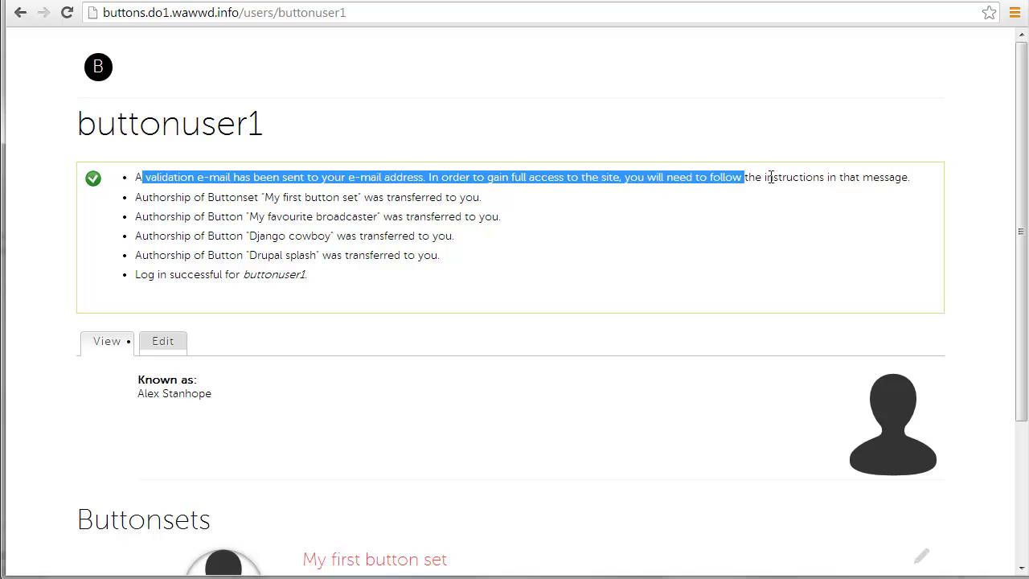
click(748, 175)
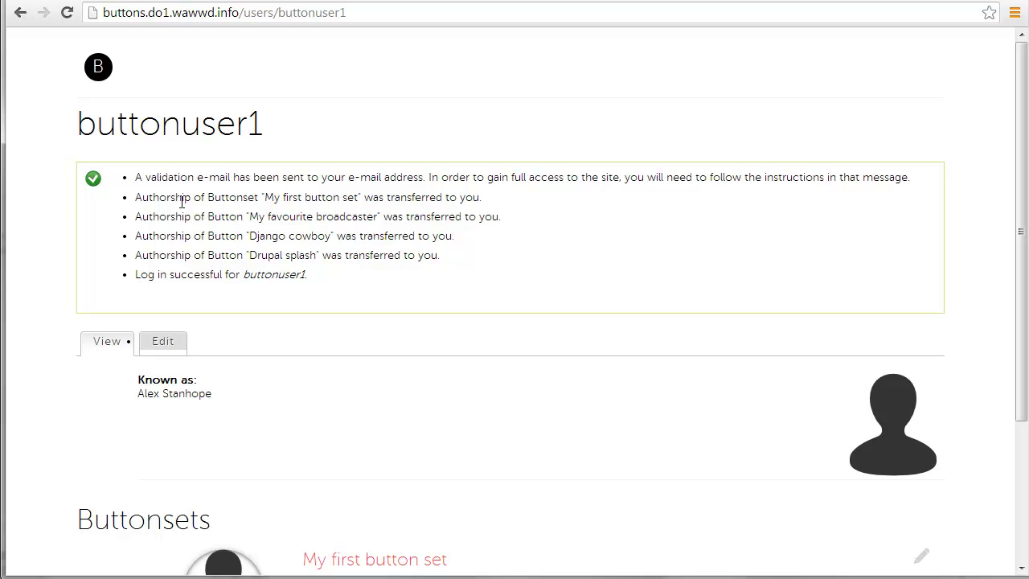
drag(176, 198, 379, 252)
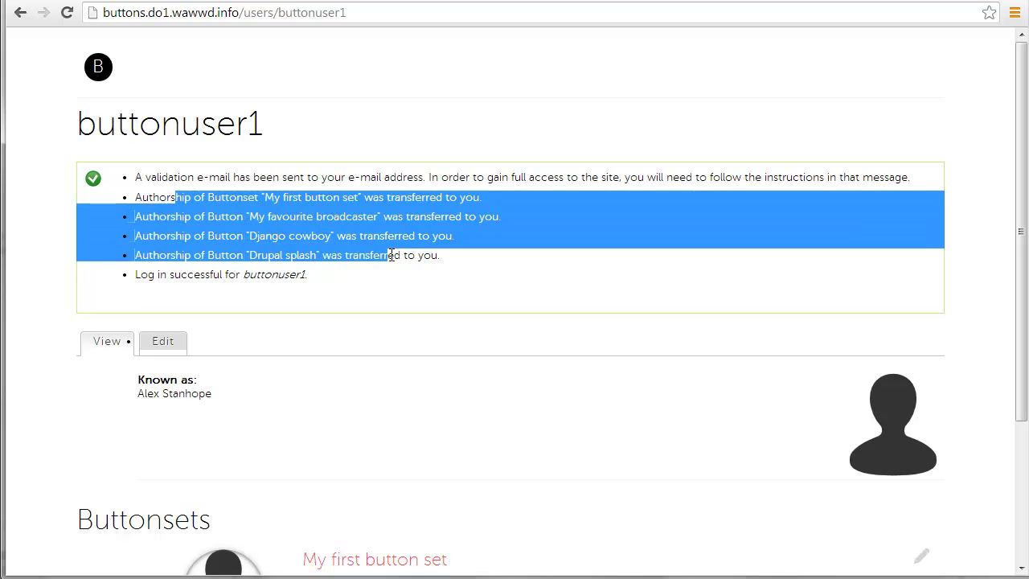
drag(217, 217, 382, 255)
click(362, 255)
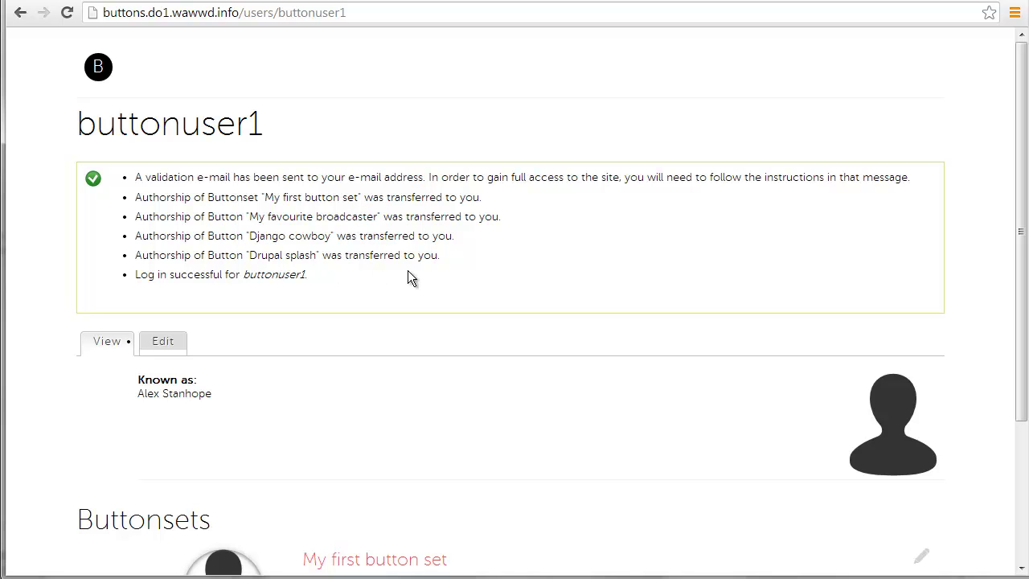
Reload the profile via View so it lists My first button set under Buttonsets
click(105, 345)
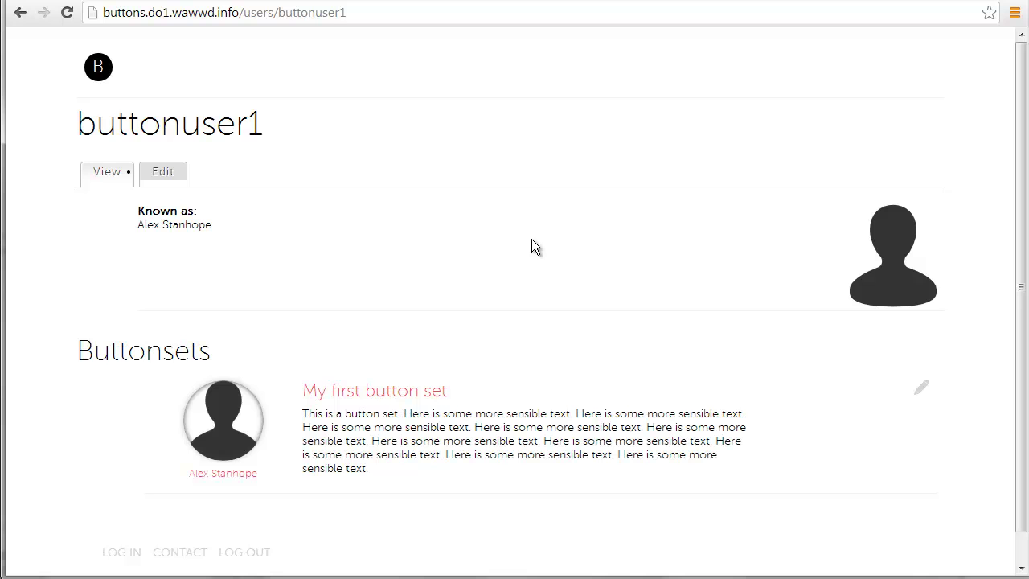
scroll(600, 180, down, 1)
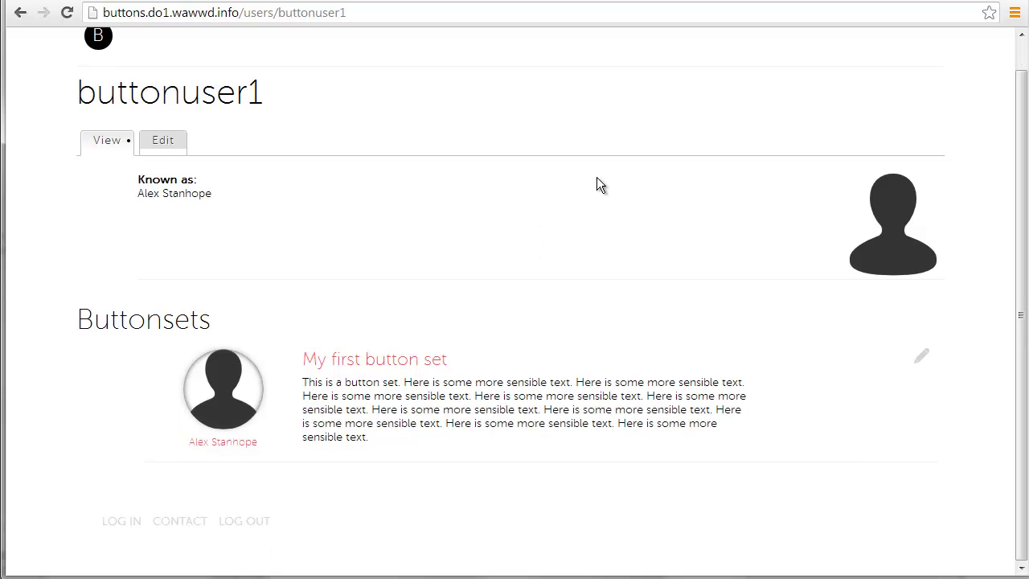
scroll(599, 180, up, 1)
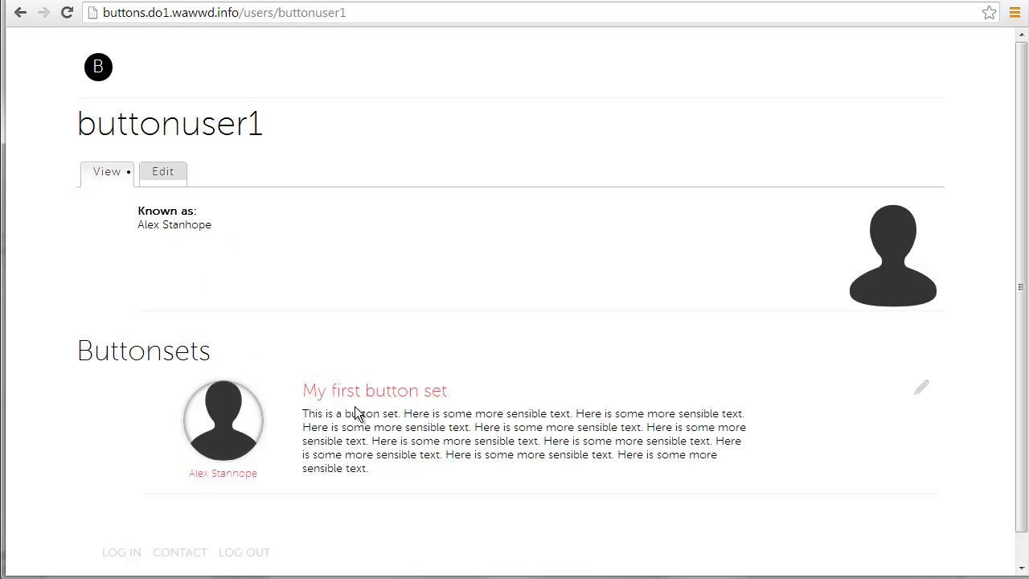
scroll(402, 482, down, 1)
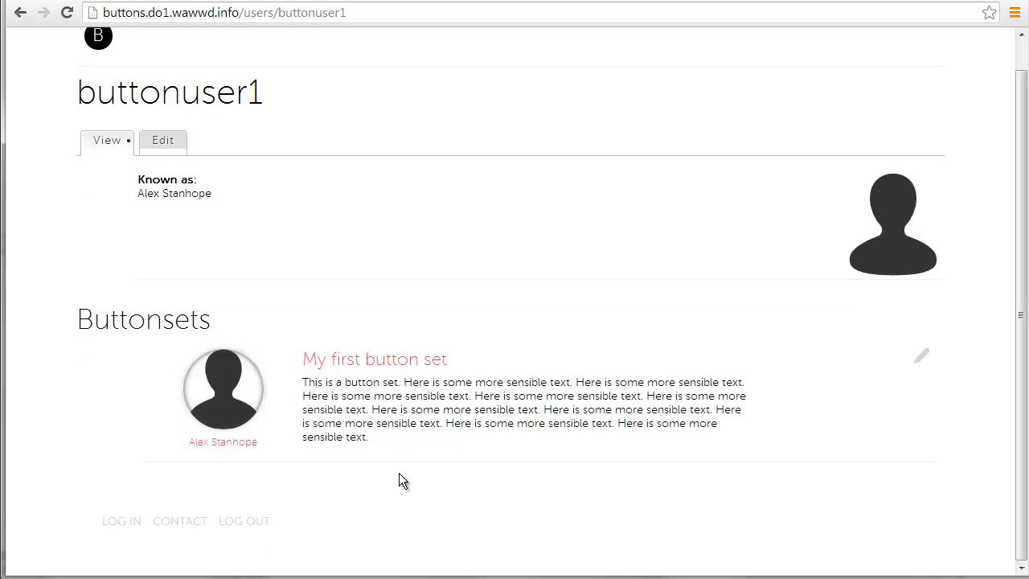
click(372, 367)
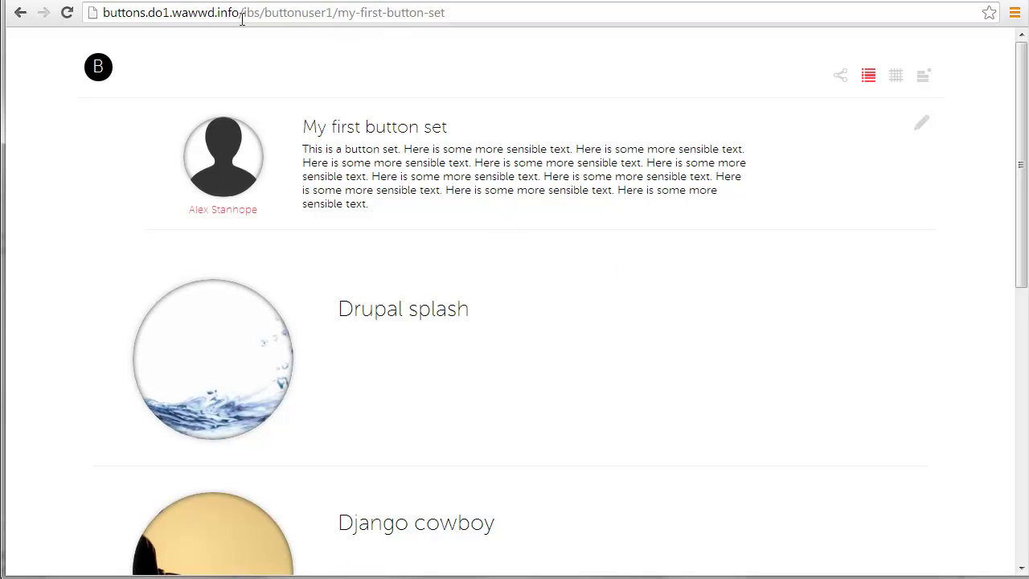
scroll(647, 320, down, 8)
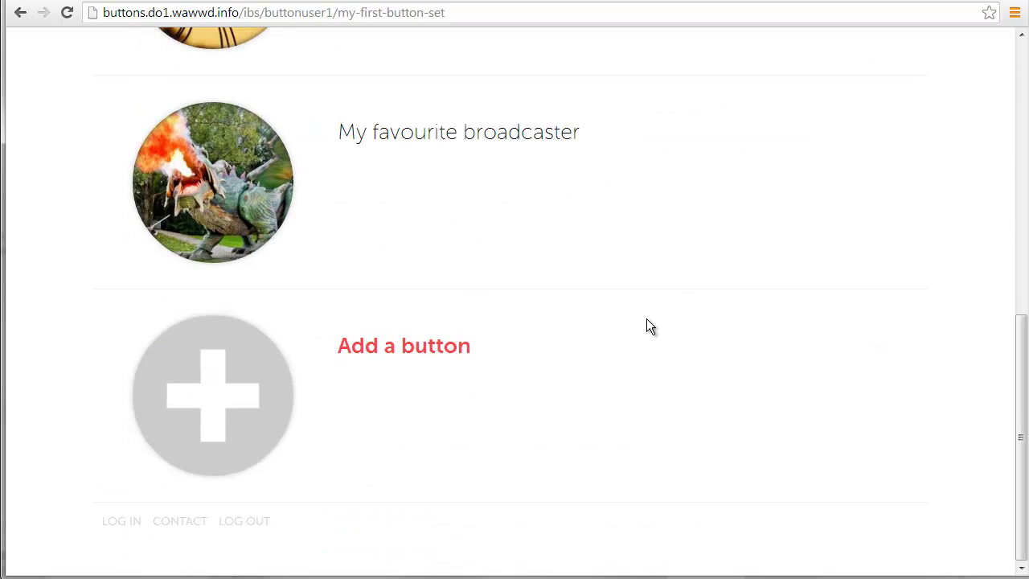
scroll(646, 318, up, 10)
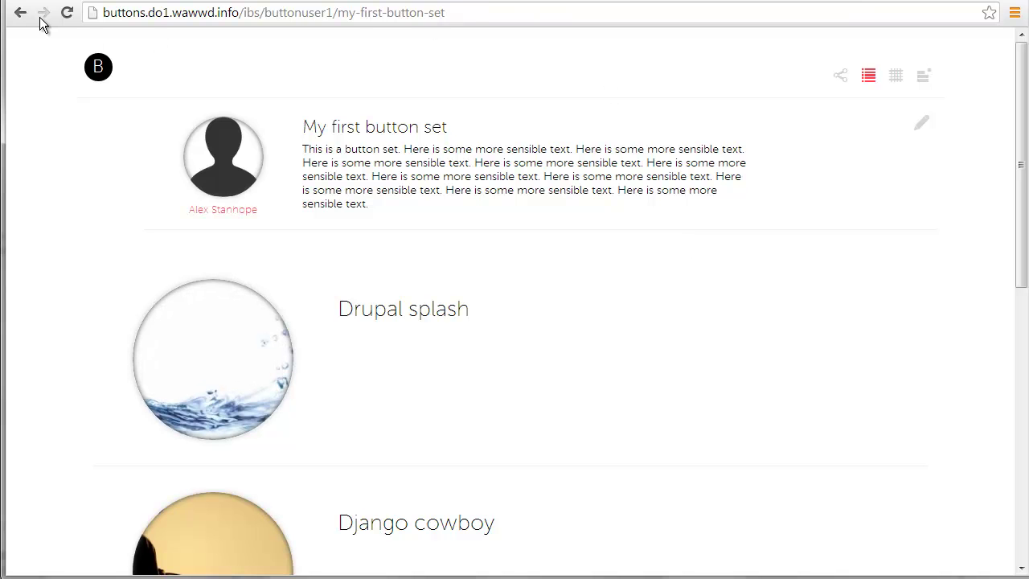
scroll(204, 273, down, 10)
scroll(204, 269, up, 10)
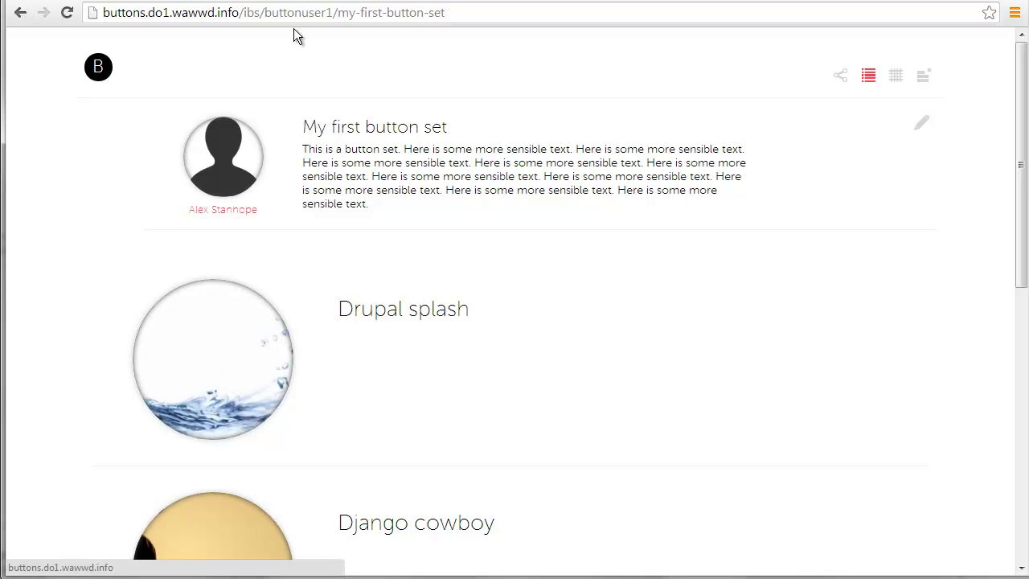
click(19, 13)
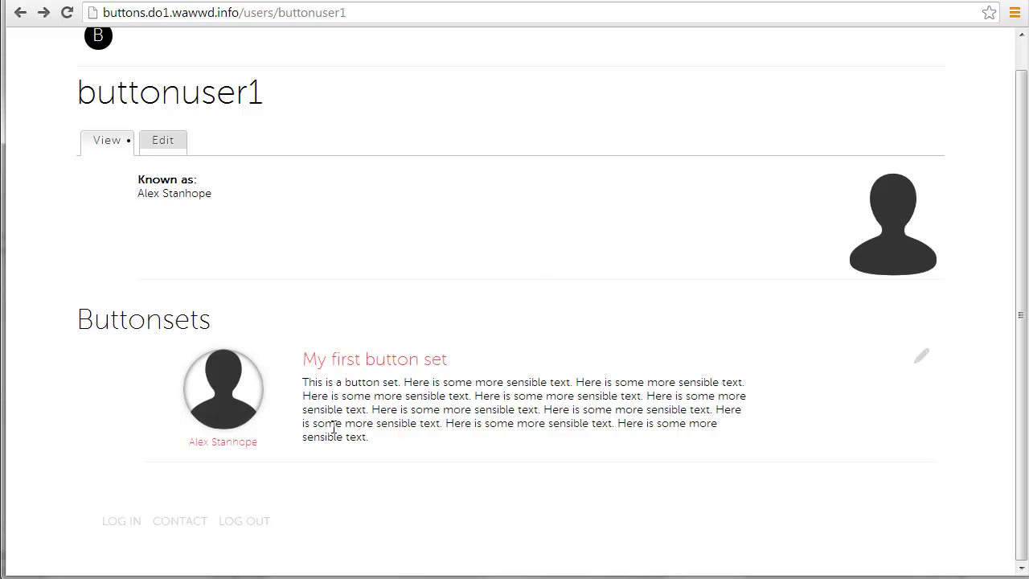
scroll(377, 225, up, 1)
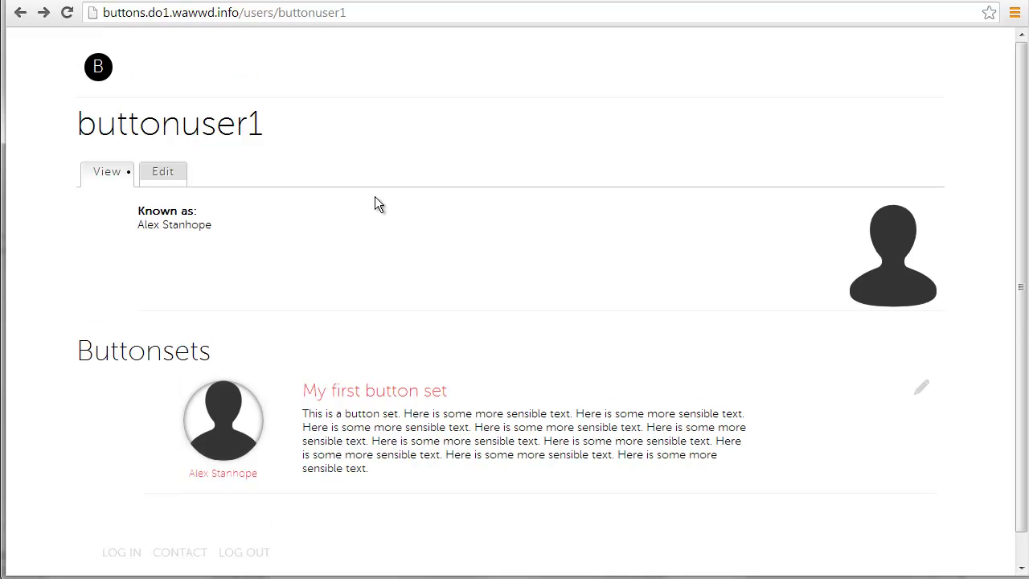
double_click(312, 14)
text(admin)
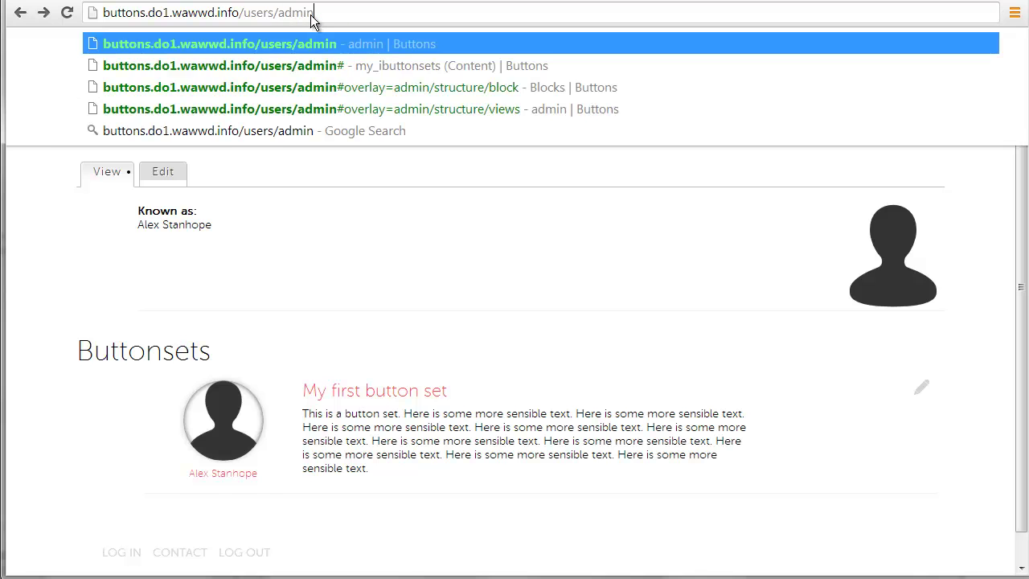
key(Return)
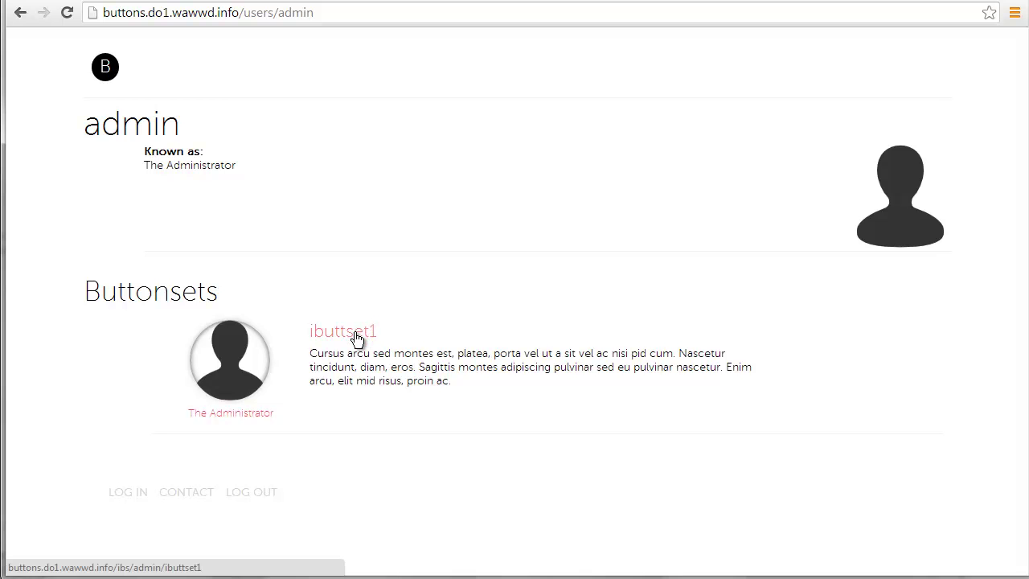
click(357, 337)
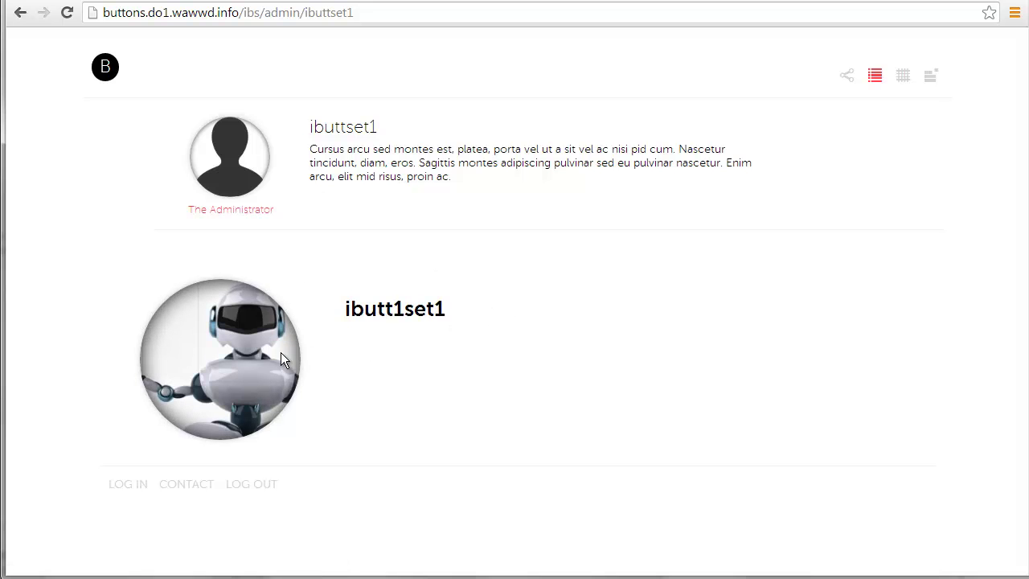
click(280, 351)
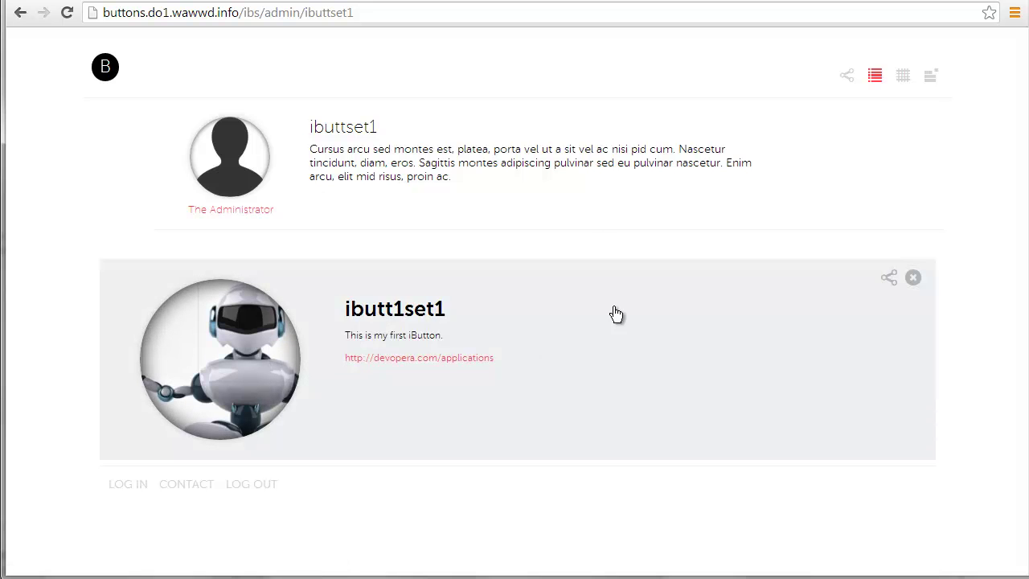
mouse_move(275, 207)
mouse_down()
mouse_move(186, 211)
mouse_move(285, 210)
mouse_up()
click(244, 214)
click(284, 210)
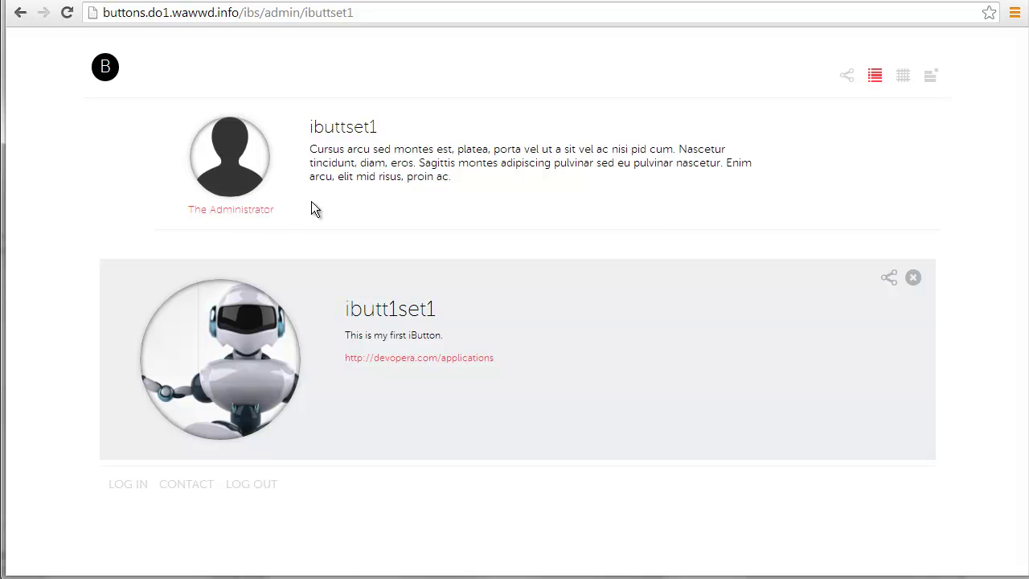
click(20, 13)
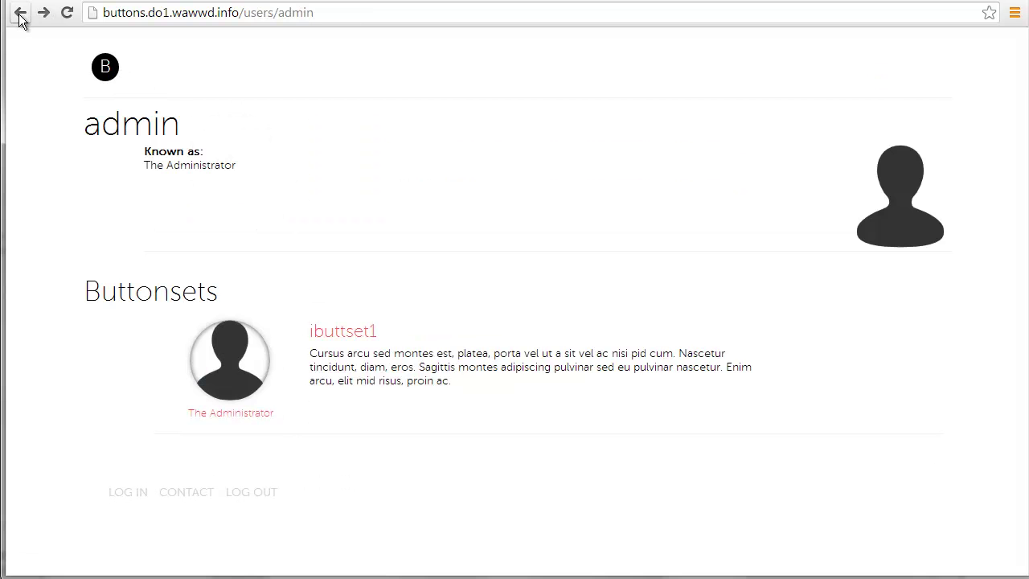
click(19, 14)
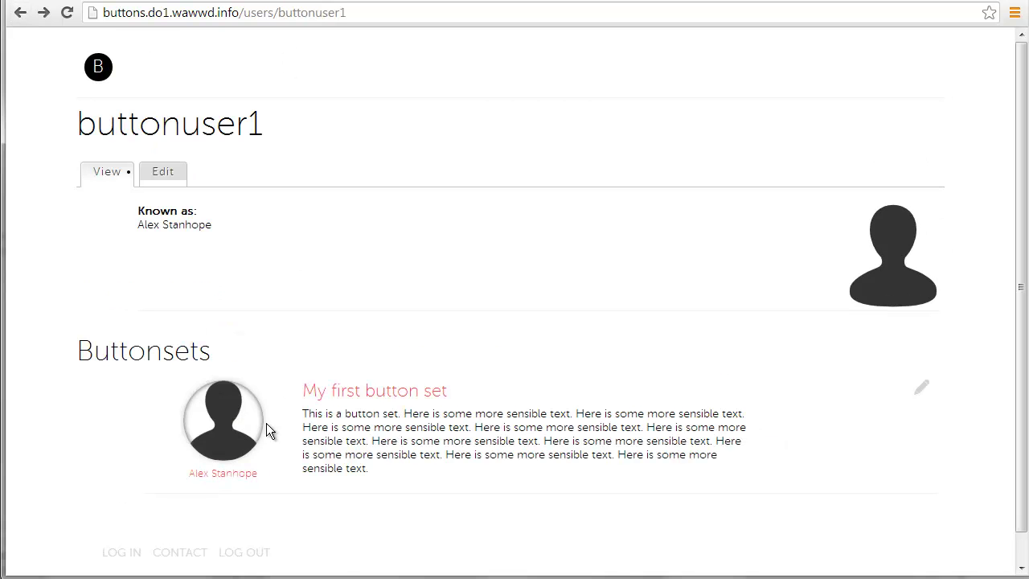
Reopen My first button set, then go to the home page via the B logo
click(362, 392)
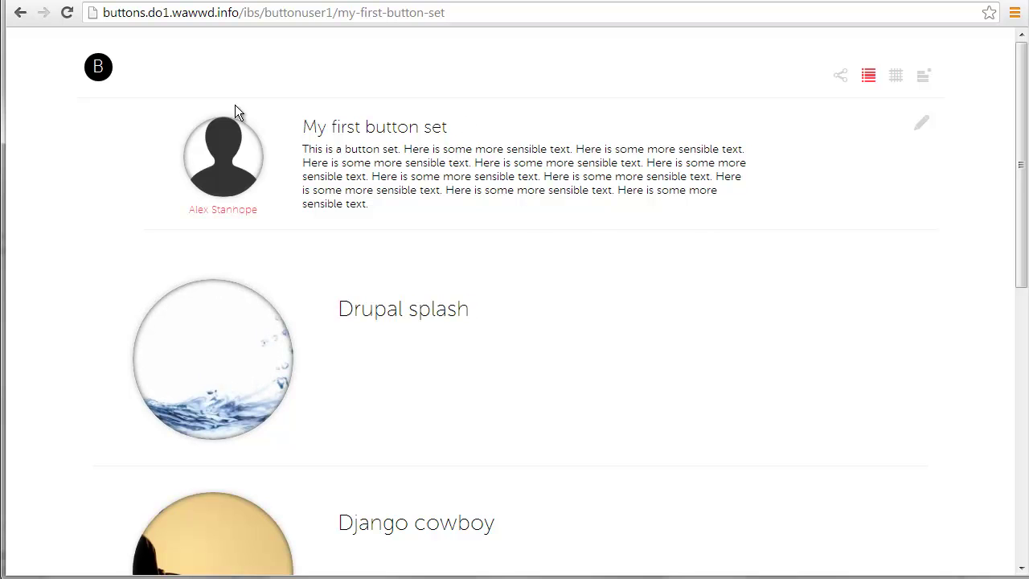
click(96, 67)
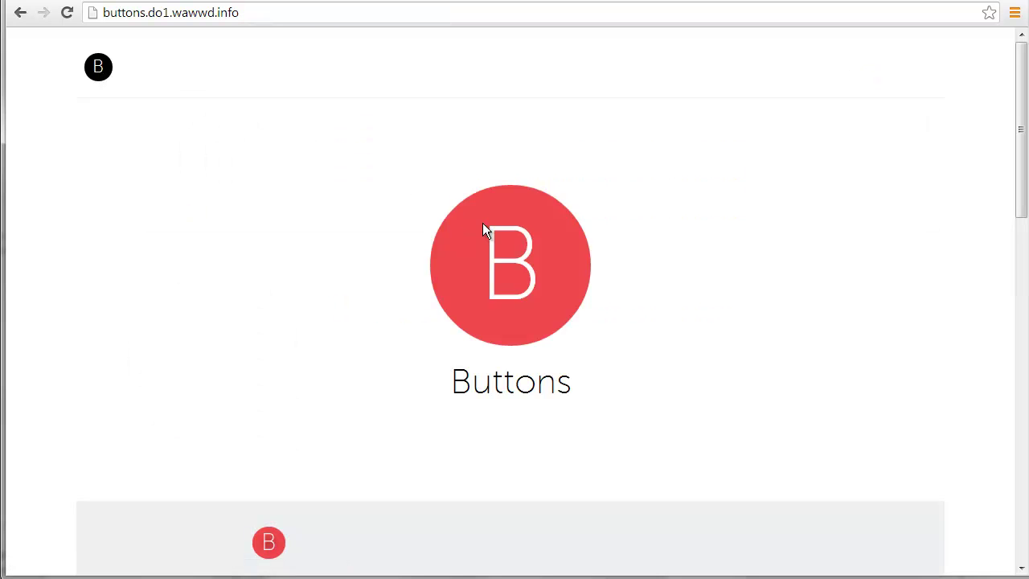